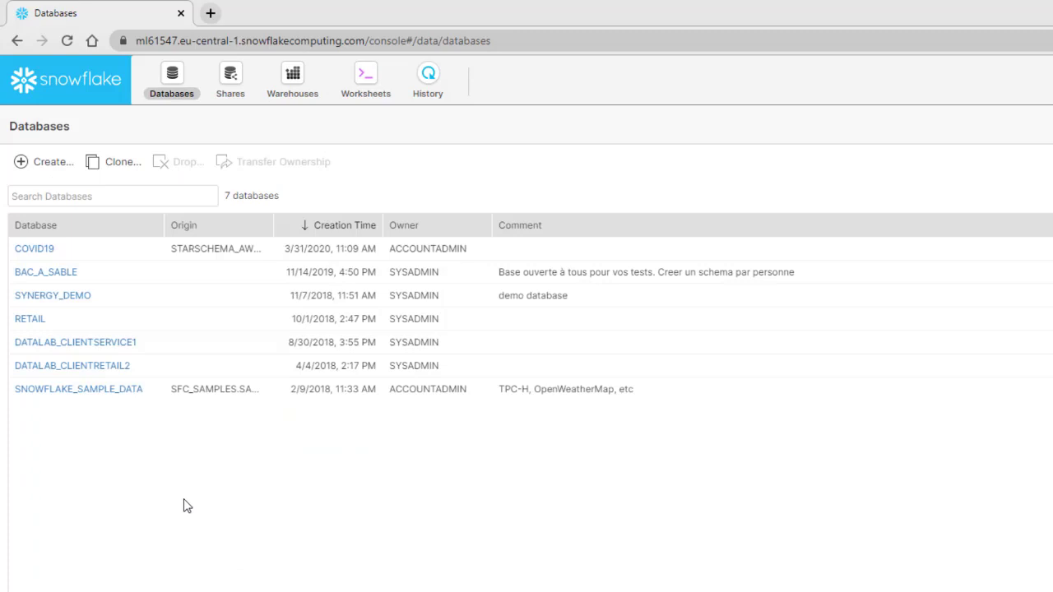
- Create a new database named DEMO
left_click(38, 168)
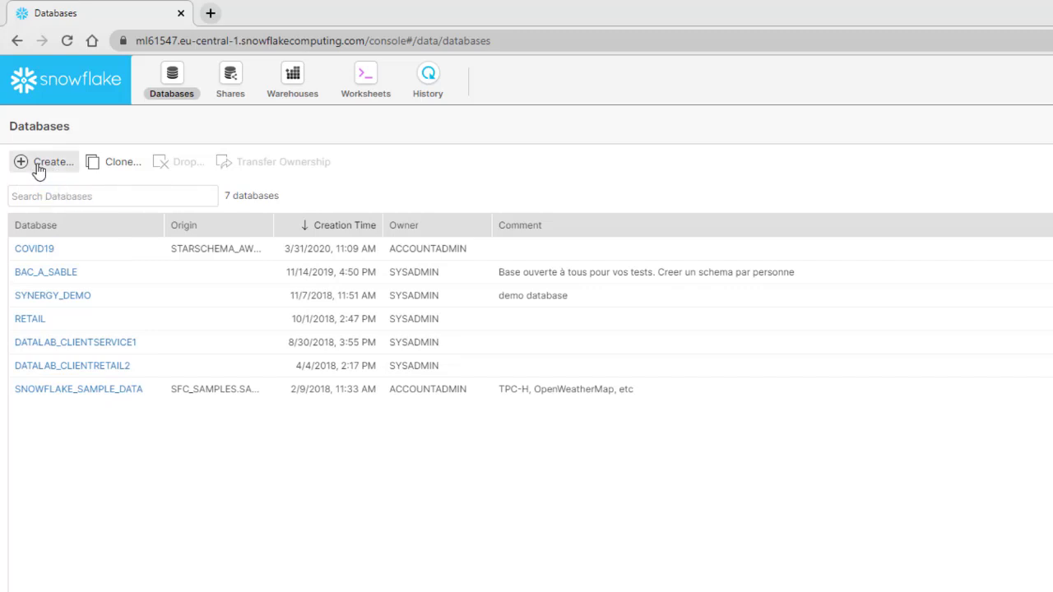
type("DEMO")
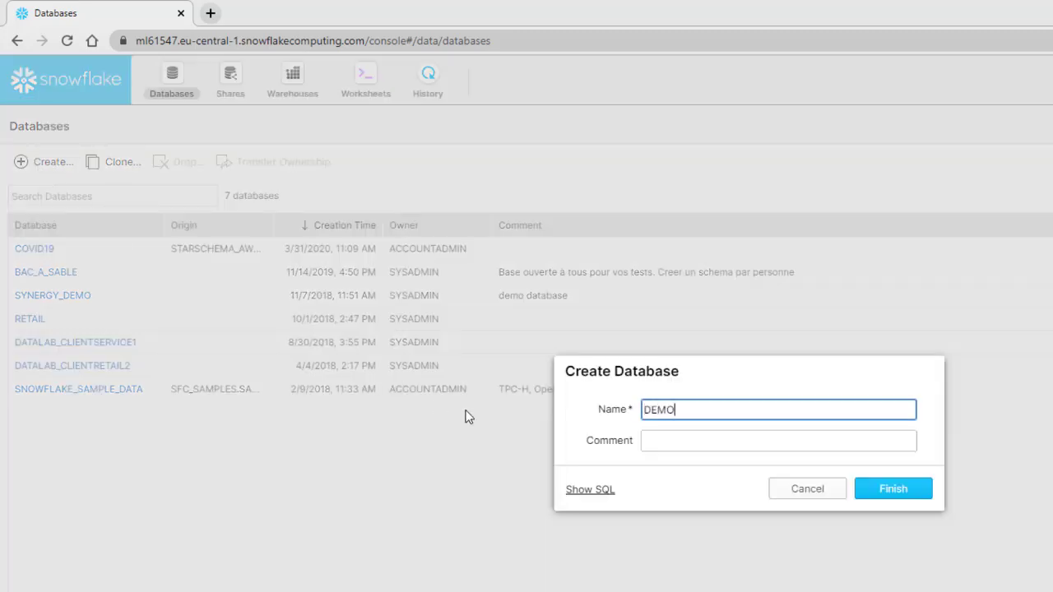
left_click(923, 486)
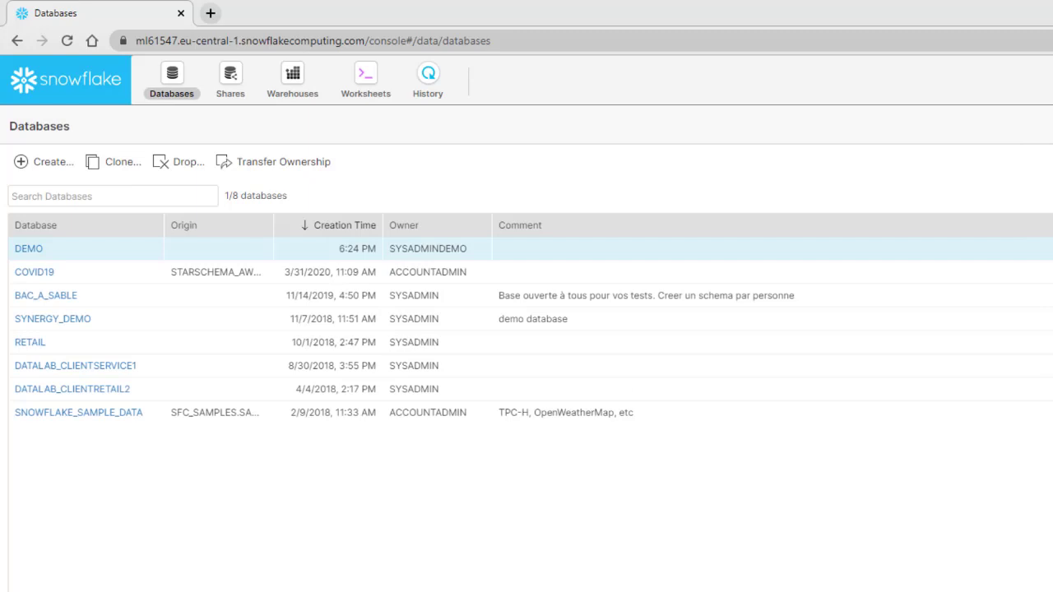
- Run the worksheet statement that creates or replaces the table DEMO.PUBLIC.FAIT_IMPORT_EXPORT
left_click(367, 89)
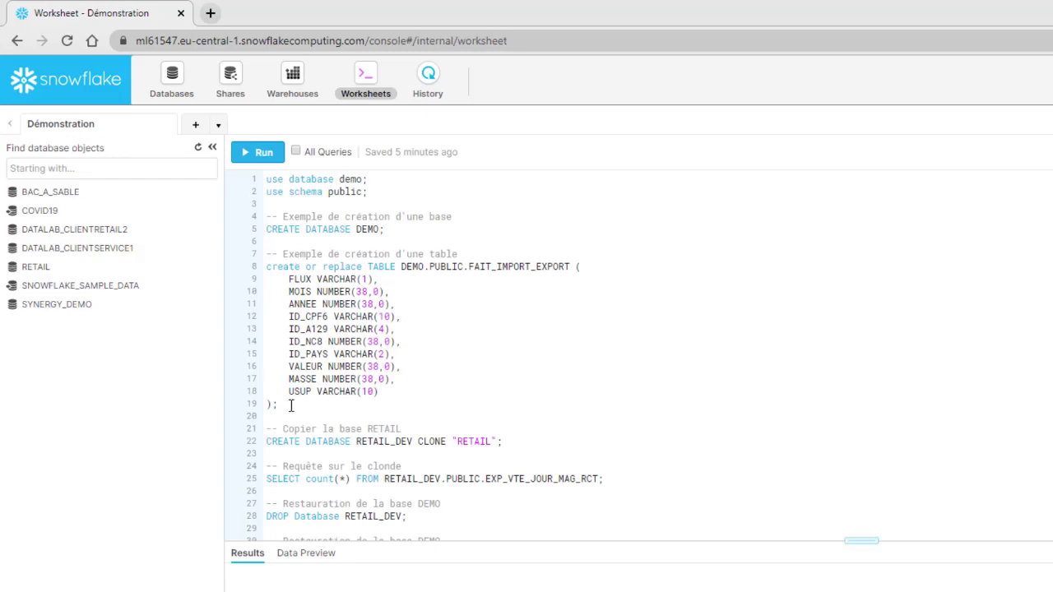
left_click(257, 152)
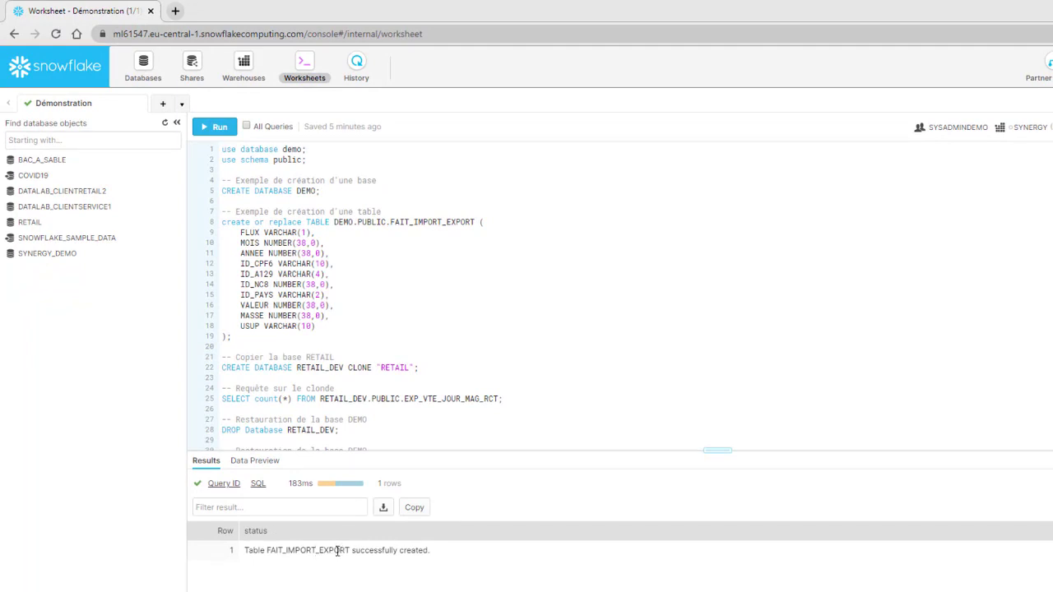
- Review the tables of the RETAIL database and clone the database as RETAIL_DEV
left_click(145, 70)
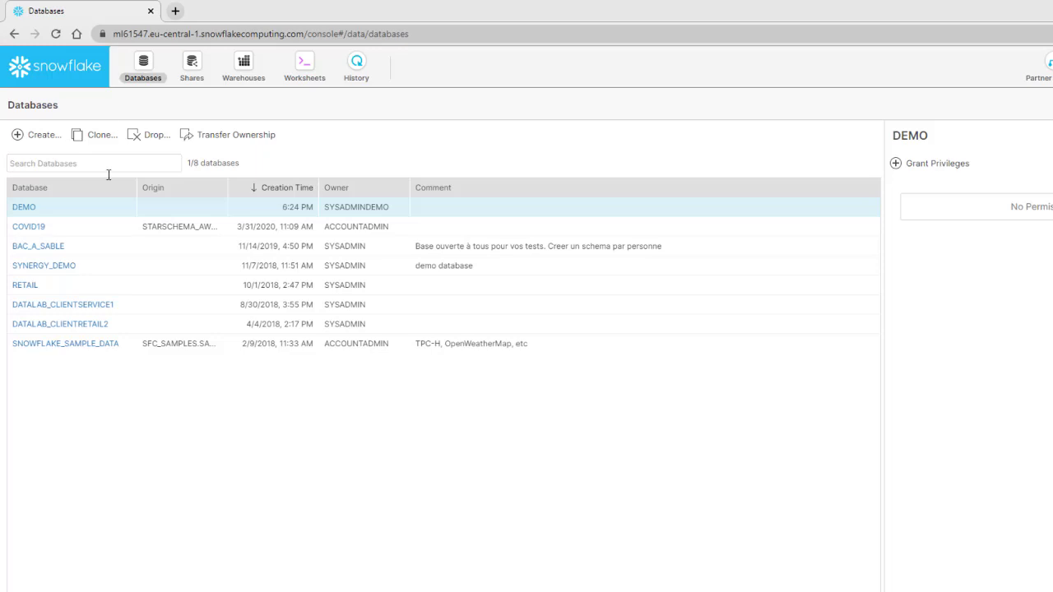
left_click(86, 286)
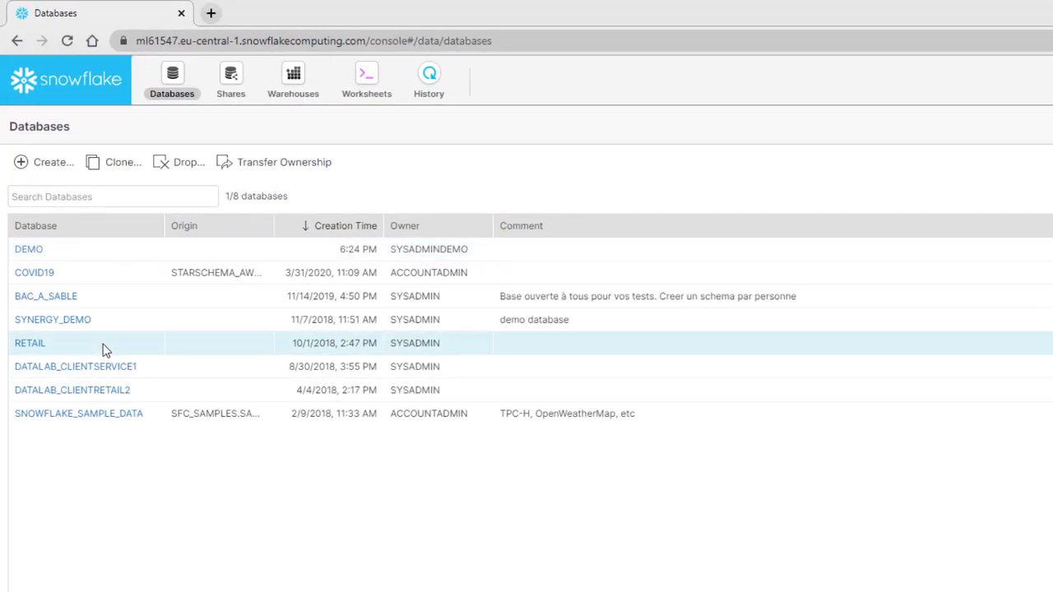
left_click(29, 344)
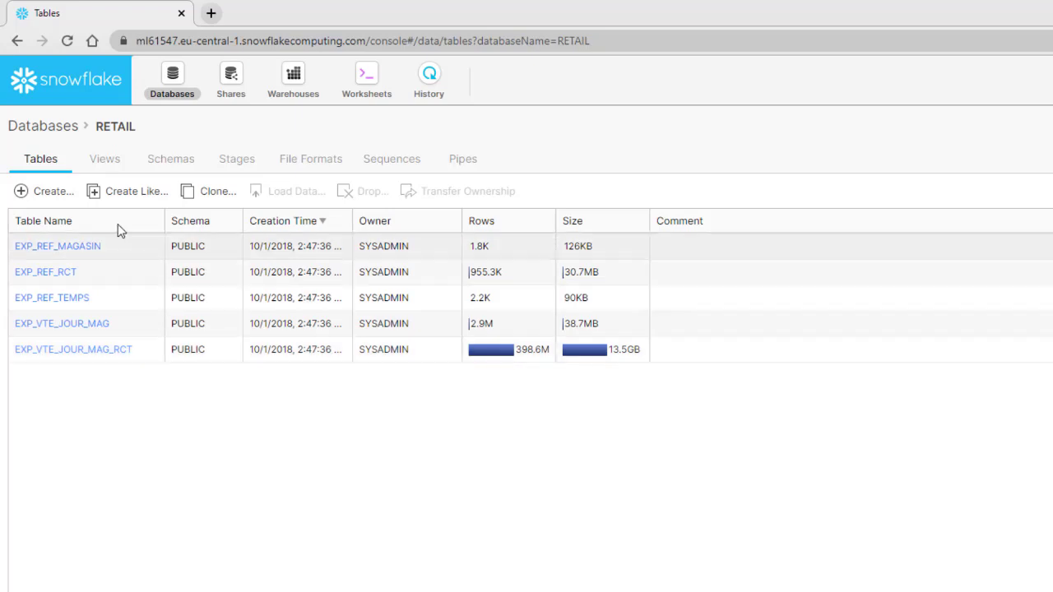
left_click(51, 128)
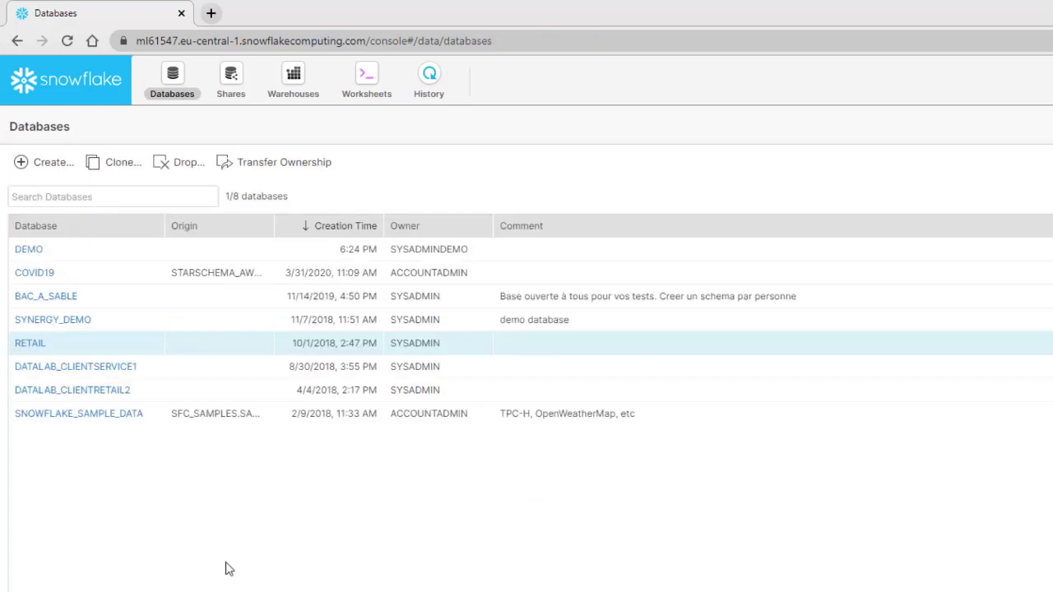
left_click(124, 170)
type("RE")
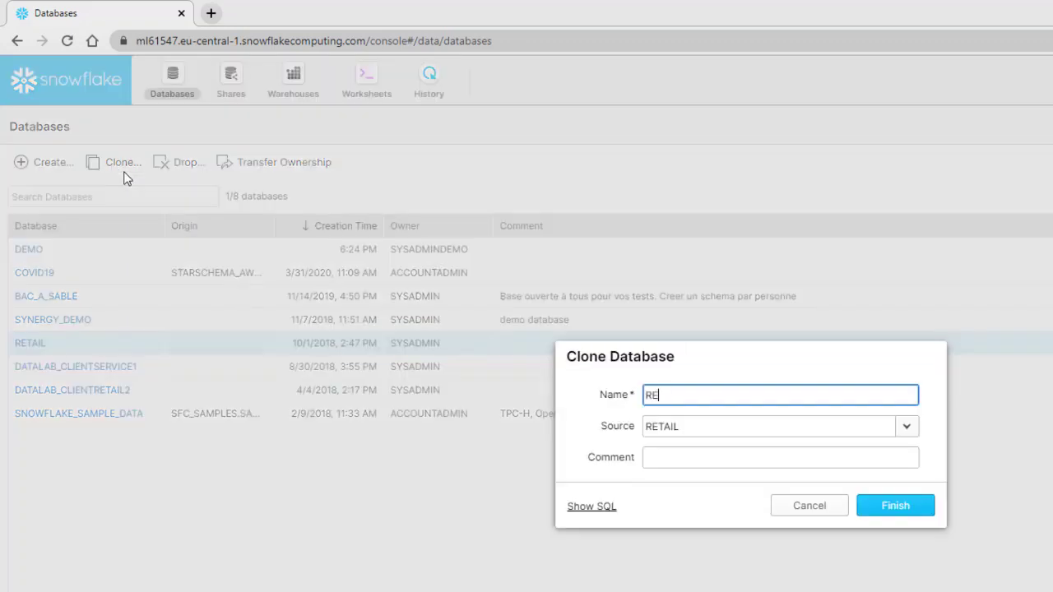
type("TAIL_DEV")
left_click(884, 512)
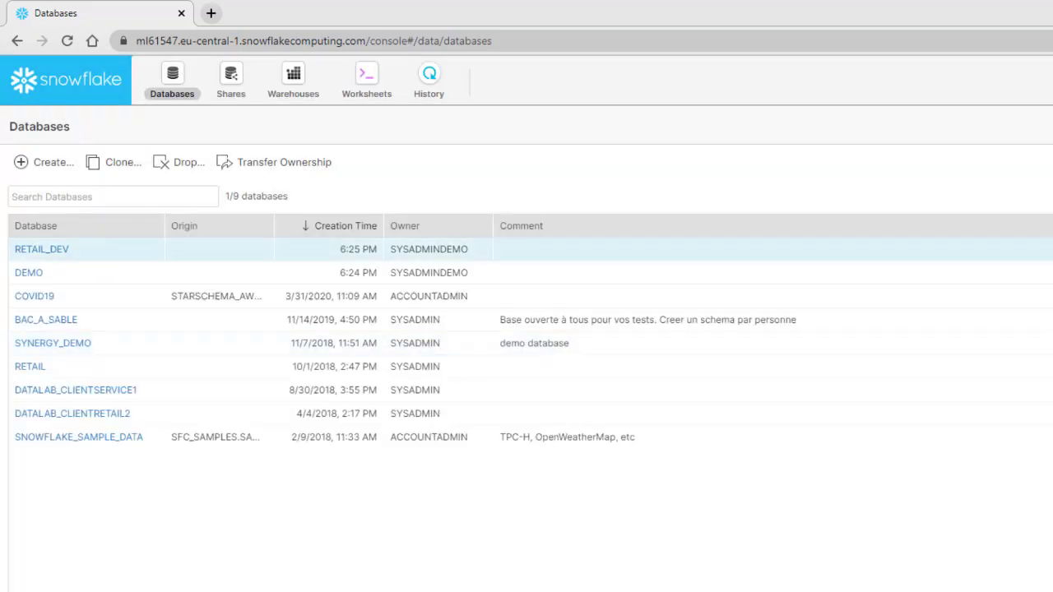
- Check the tables of the RETAIL_DEV clone and run the worksheet query counting rows in RETAIL_DEV.PUBLIC.EXP_VTE_JOUR_MAG_RCT
left_click(65, 248)
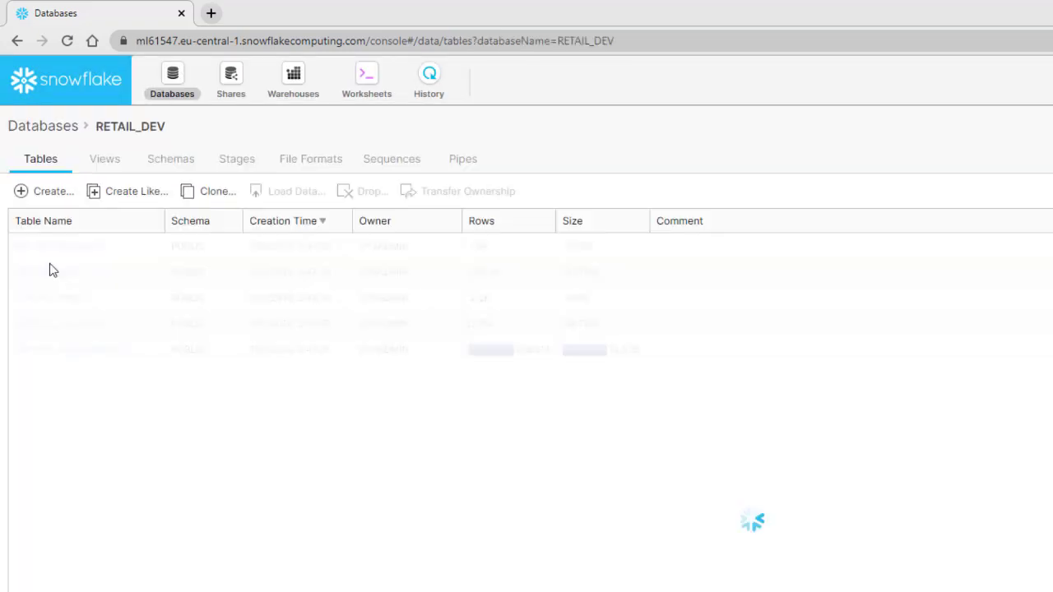
left_click(46, 126)
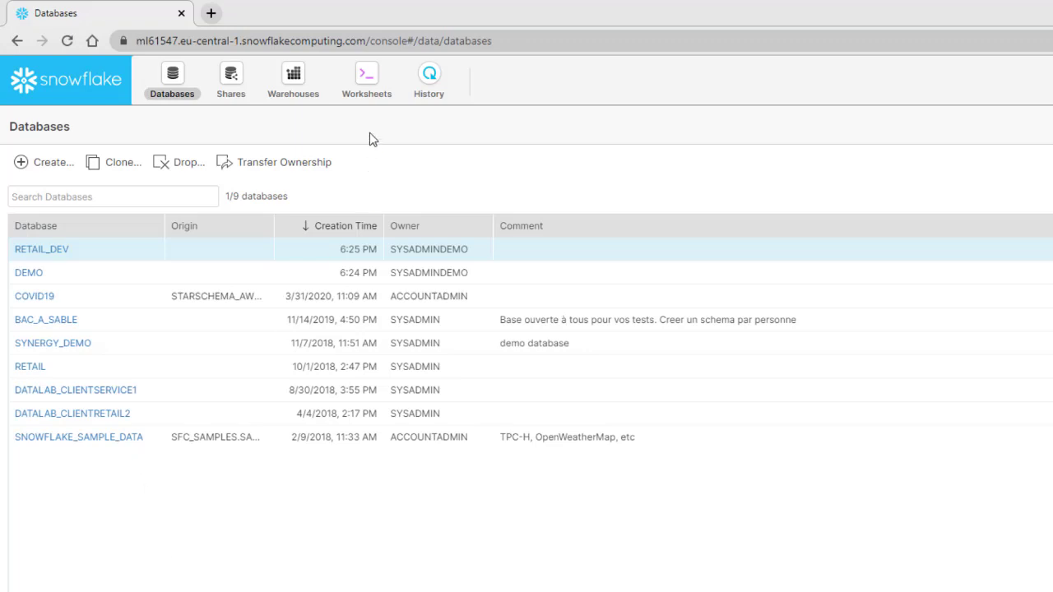
left_click(365, 97)
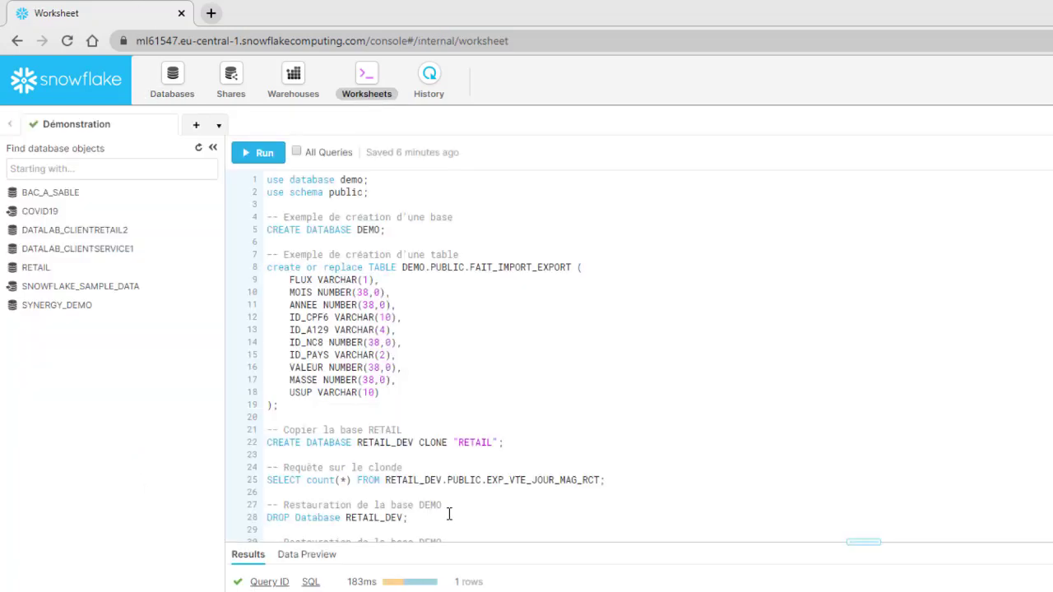
scroll(449, 514, "down", 2)
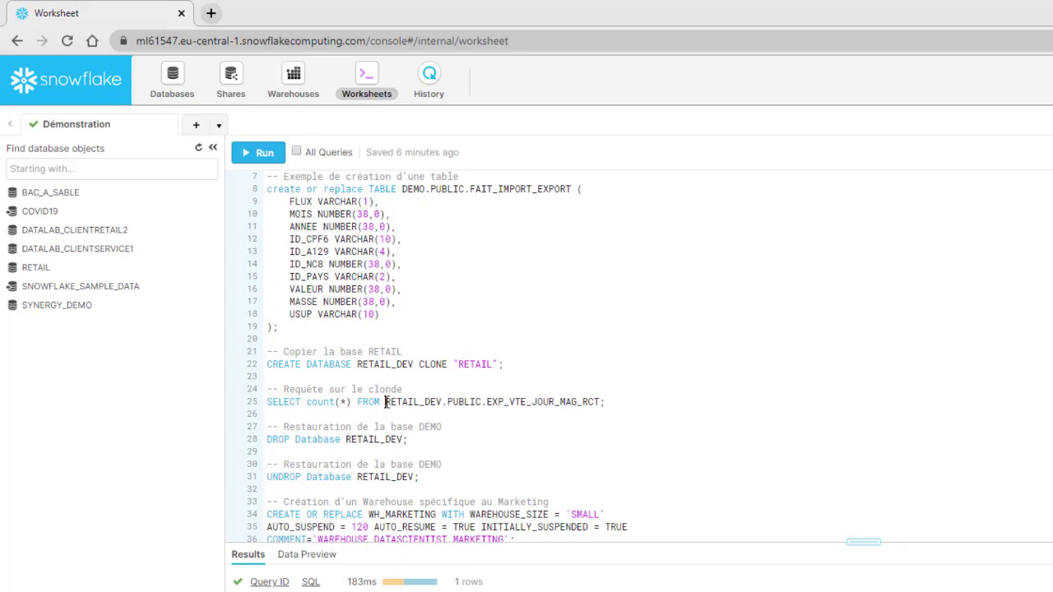
left_click(260, 153)
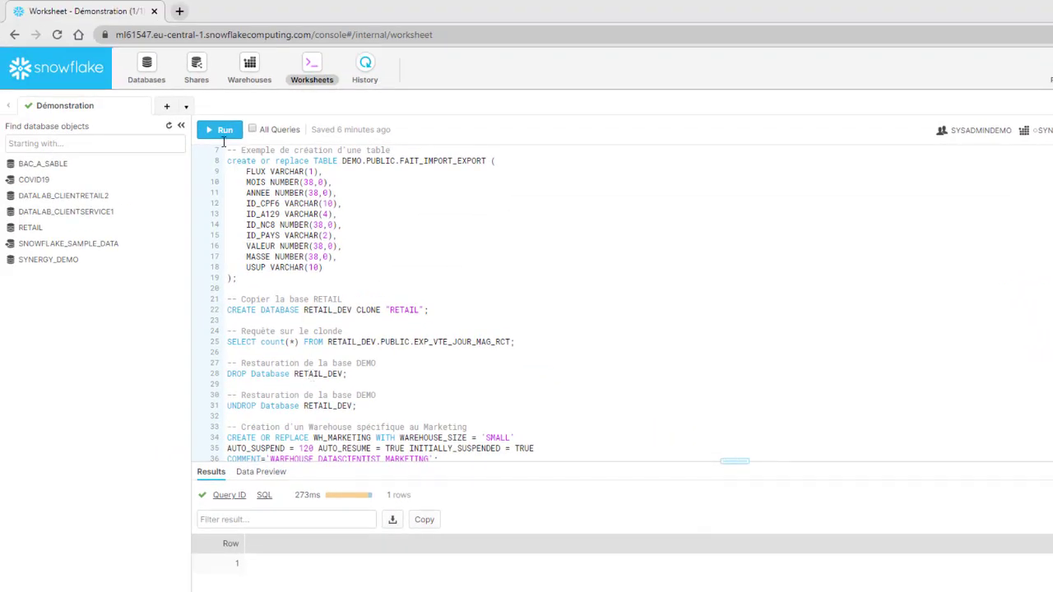
- Run the DROP Database RETAIL_DEV statement and check the list of databases
left_click(221, 130)
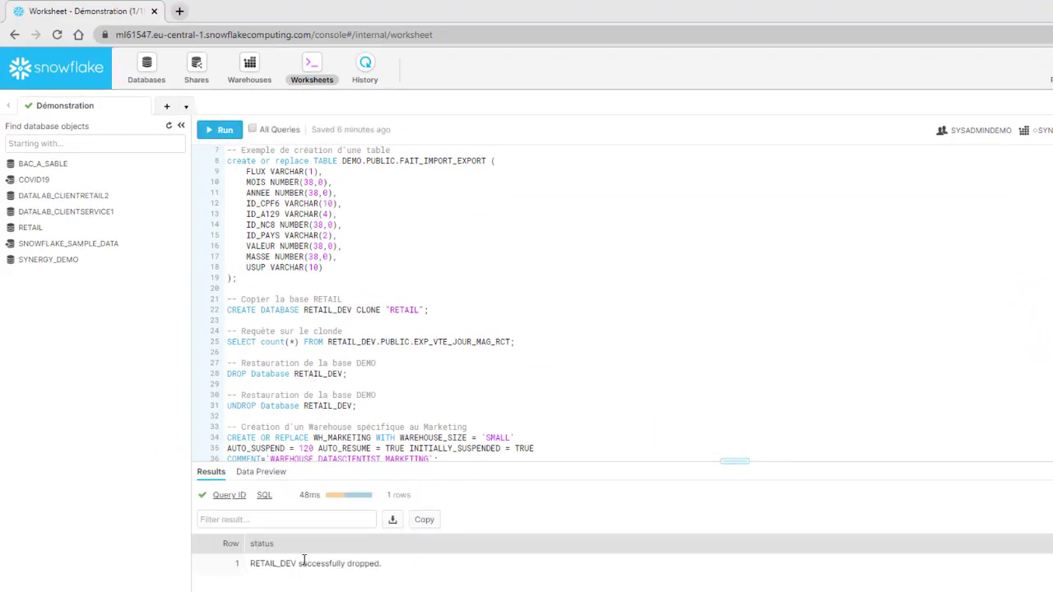
left_click(141, 78)
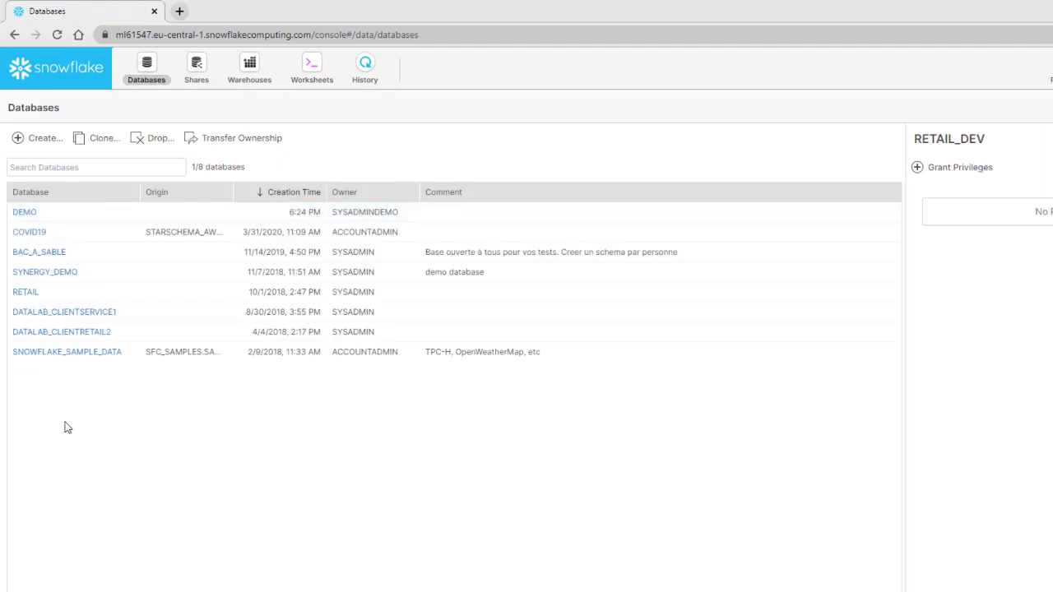
- Restore the dropped database by running UNDROP Database RETAIL_DEV, and check the list of databases again
left_click(312, 71)
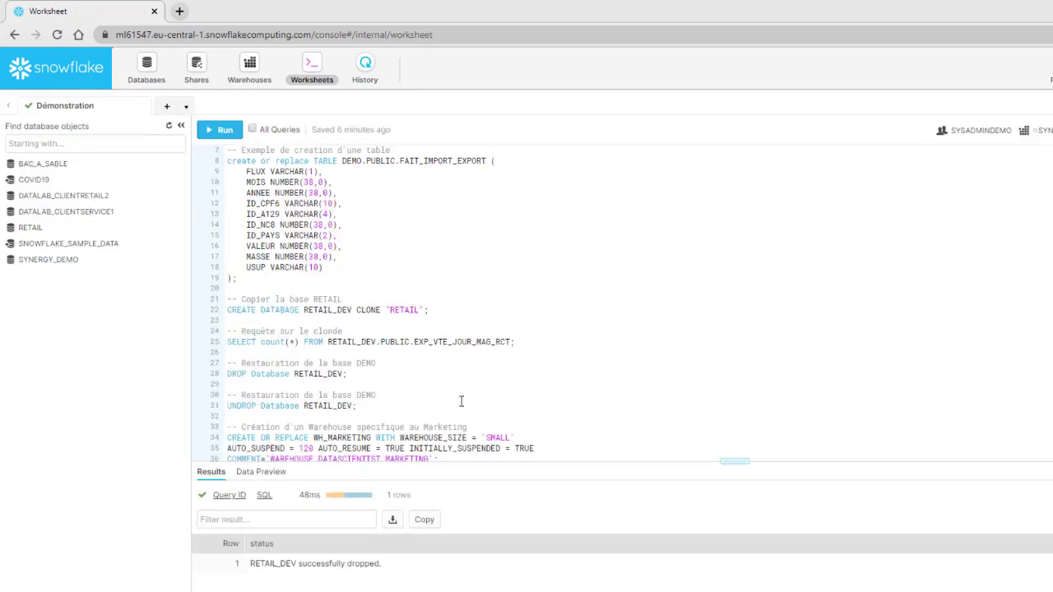
left_click(224, 131)
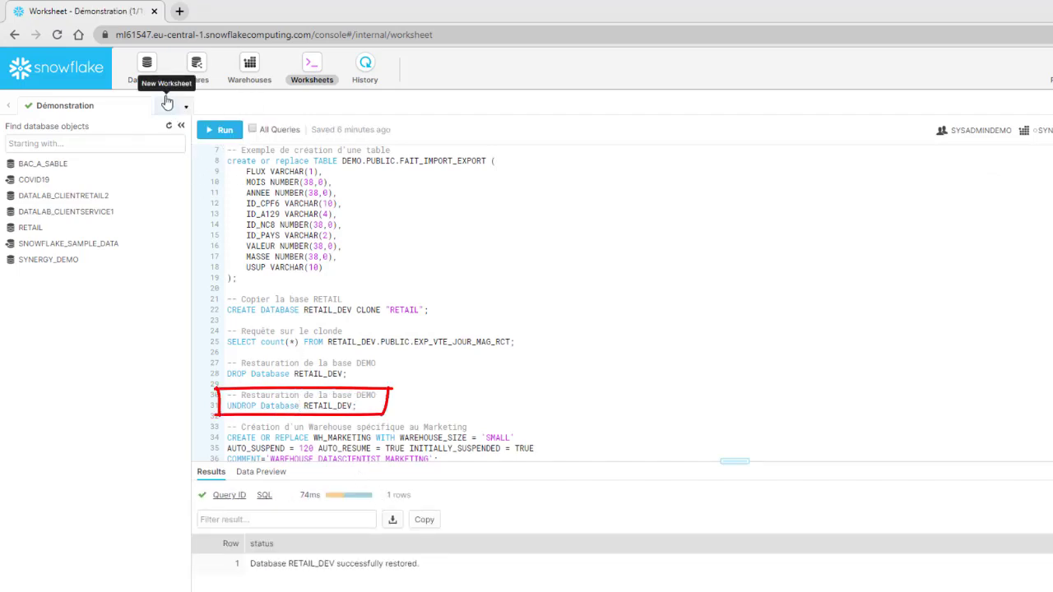
left_click(148, 72)
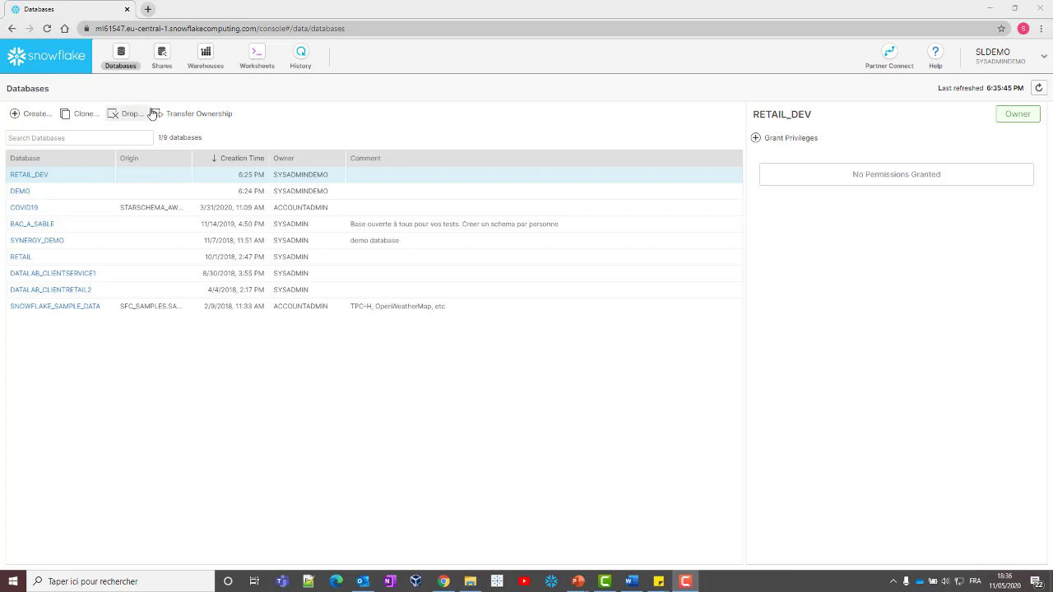
- Create a warehouse named WH_MARKETING with size X-Small and an auto suspend time of 5 minutes
left_click(205, 61)
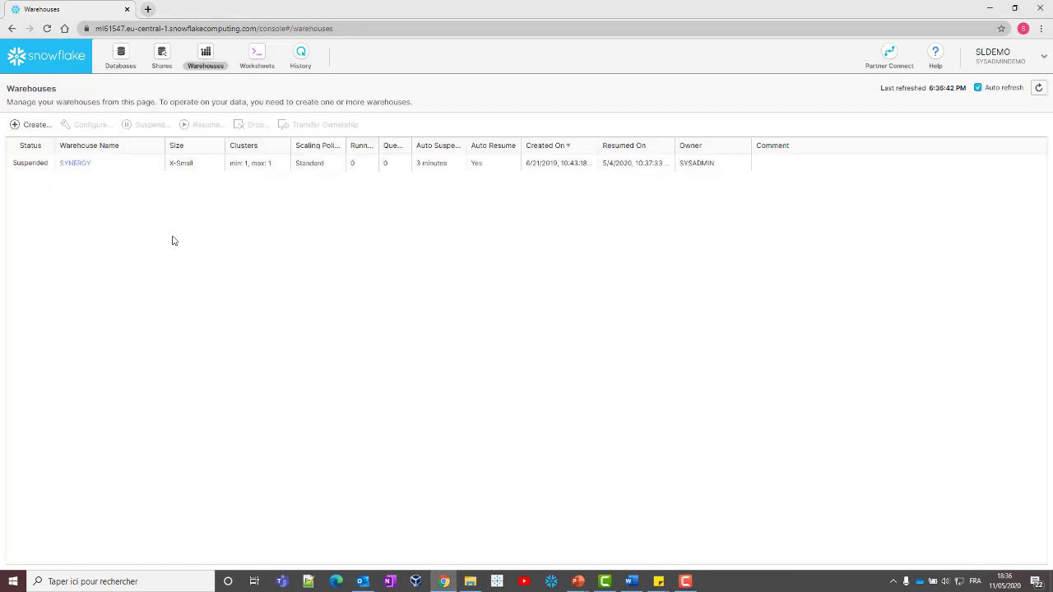
left_click(136, 163)
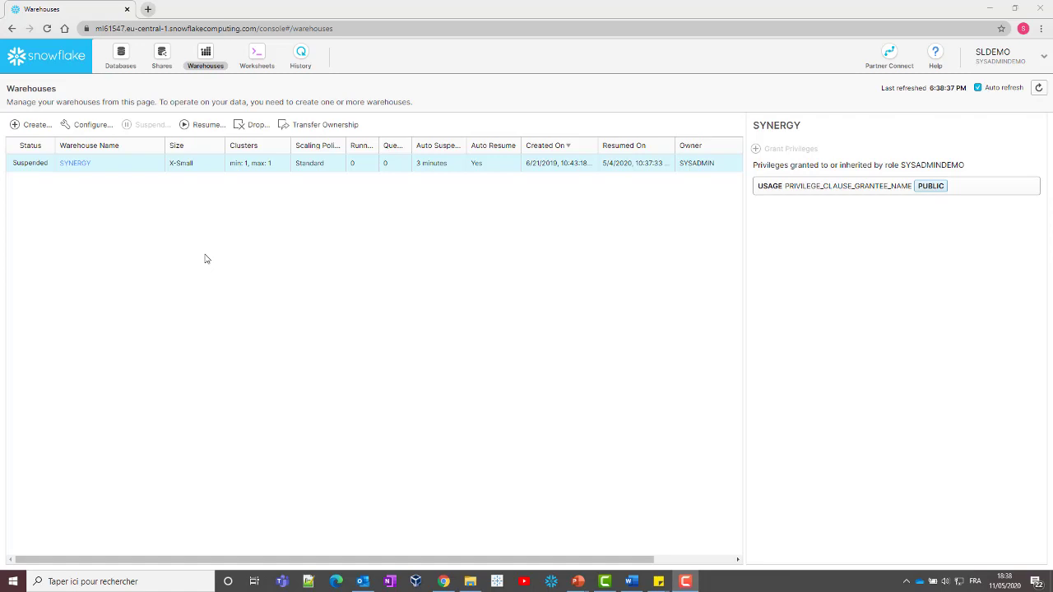
left_click(37, 132)
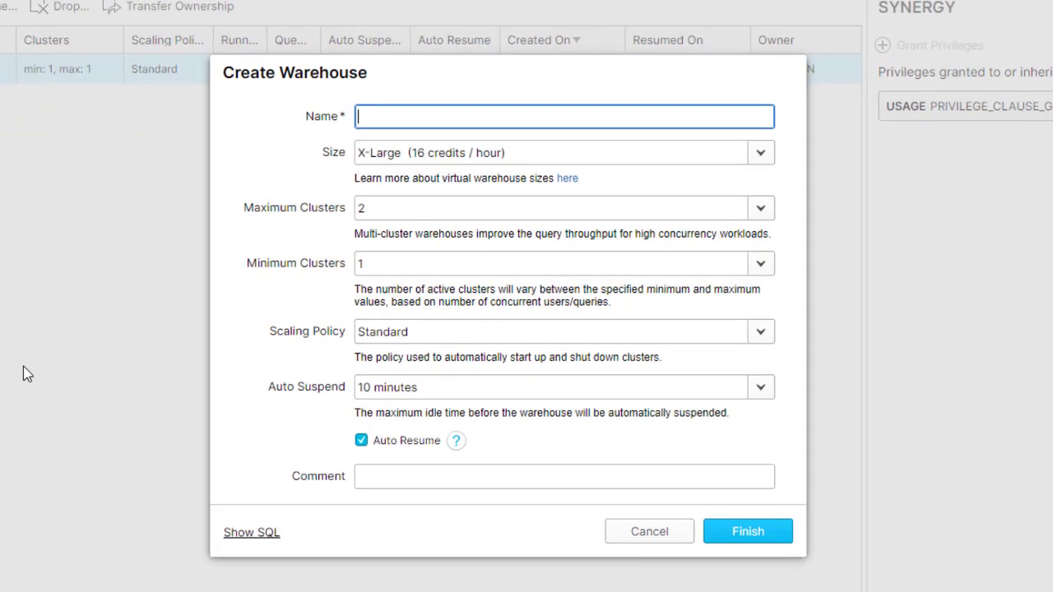
type("WH_MARKETING")
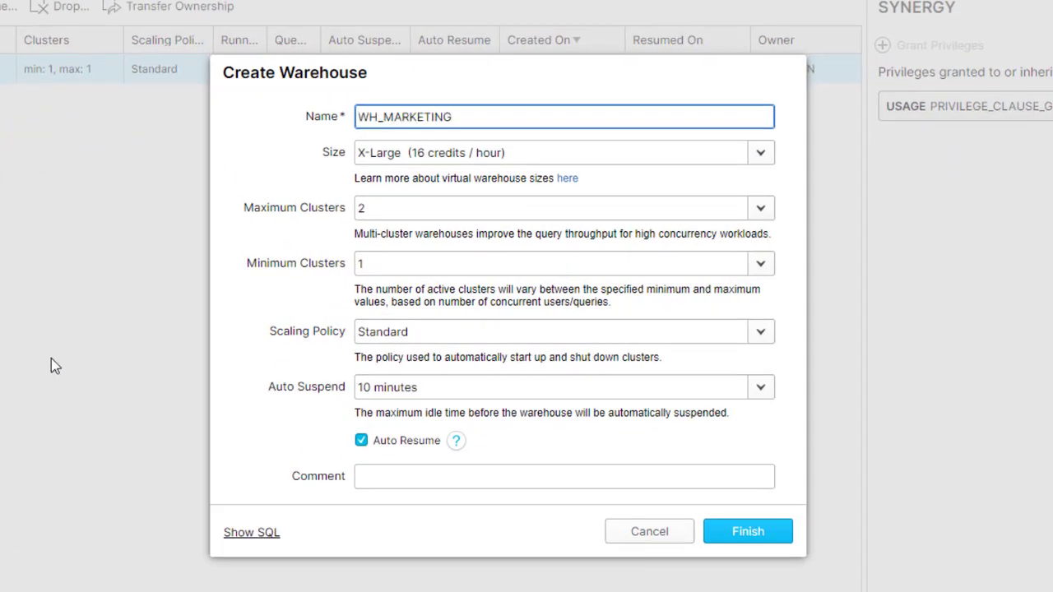
left_click(590, 152)
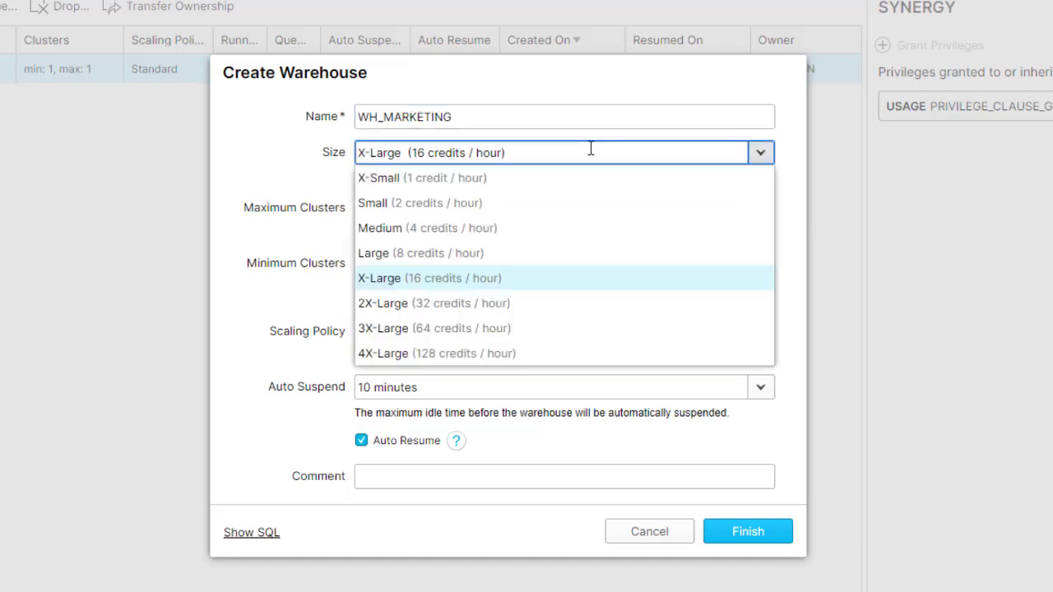
left_click(507, 180)
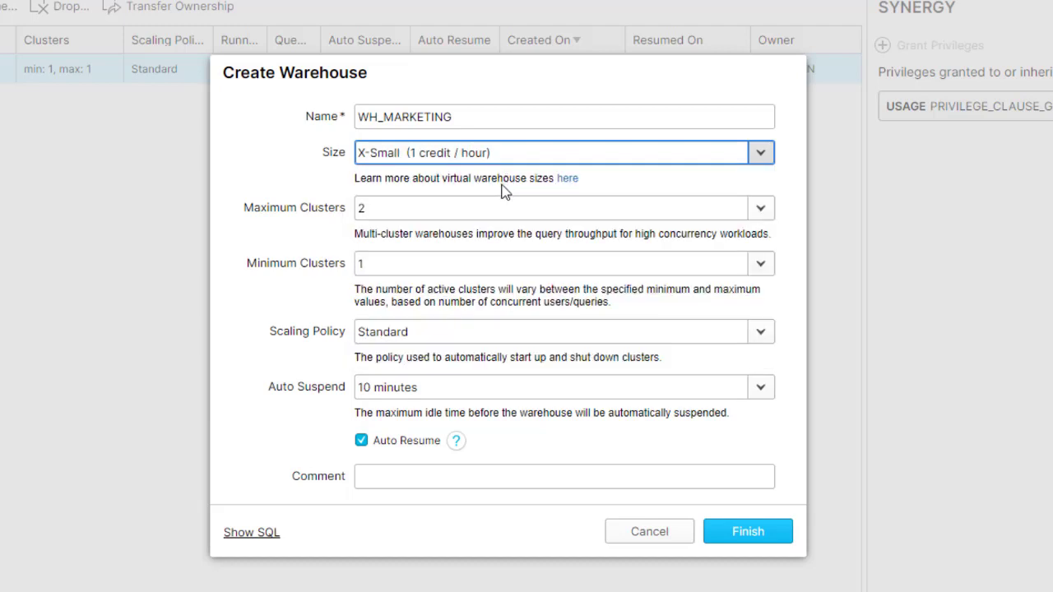
left_click(483, 388)
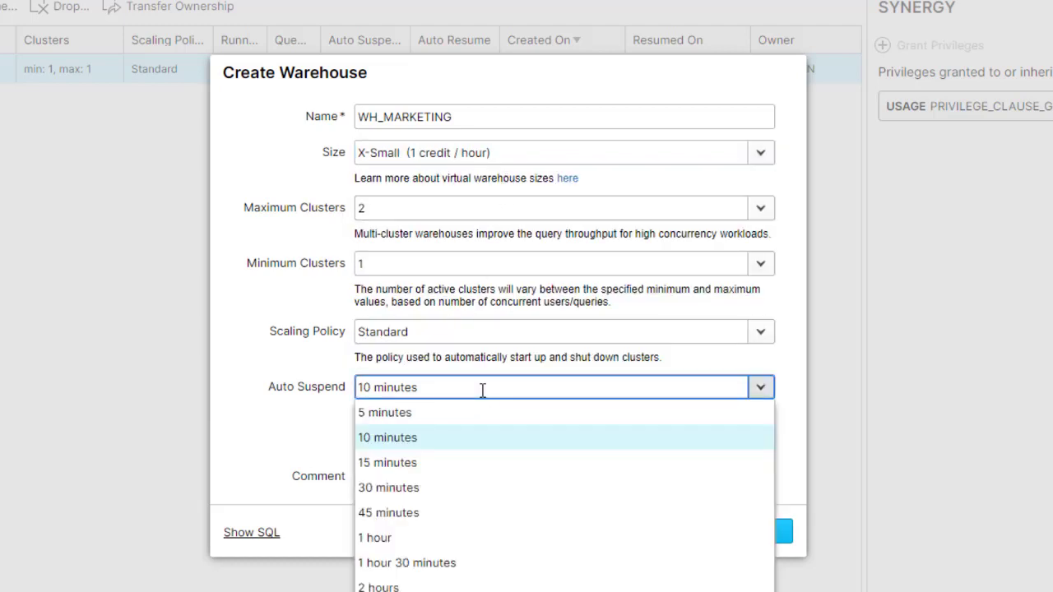
left_click(428, 415)
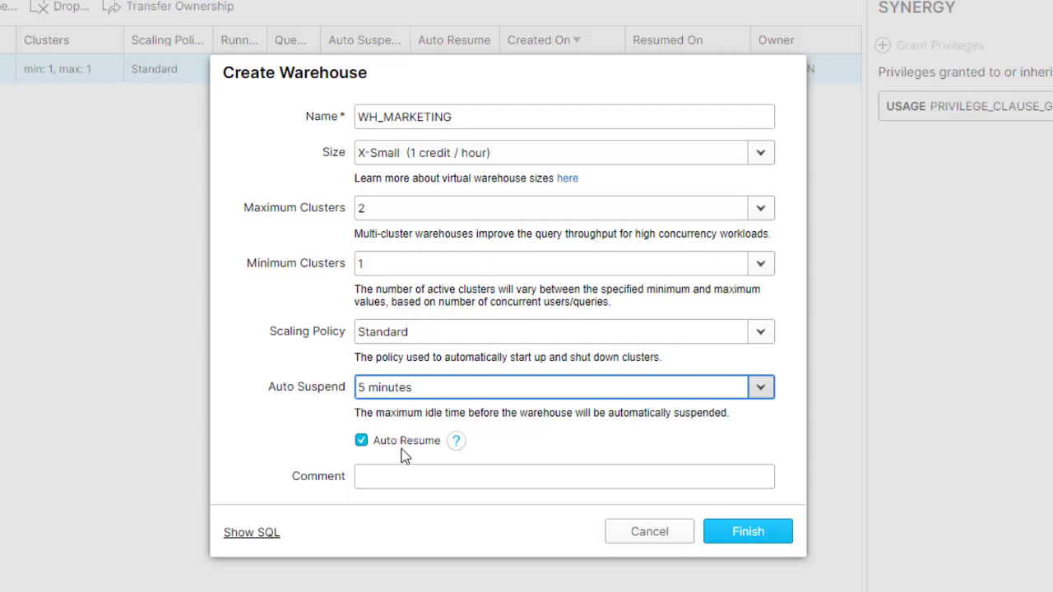
left_click(741, 532)
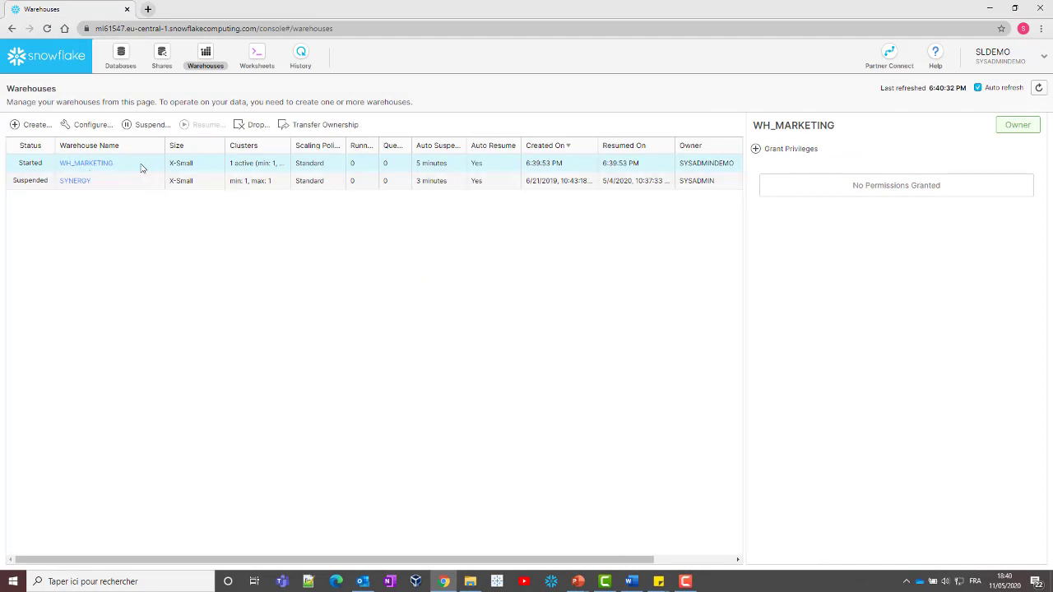
- Review the configuration of the WH_MARKETING warehouse without changing it, and suspend the warehouse
left_click(85, 127)
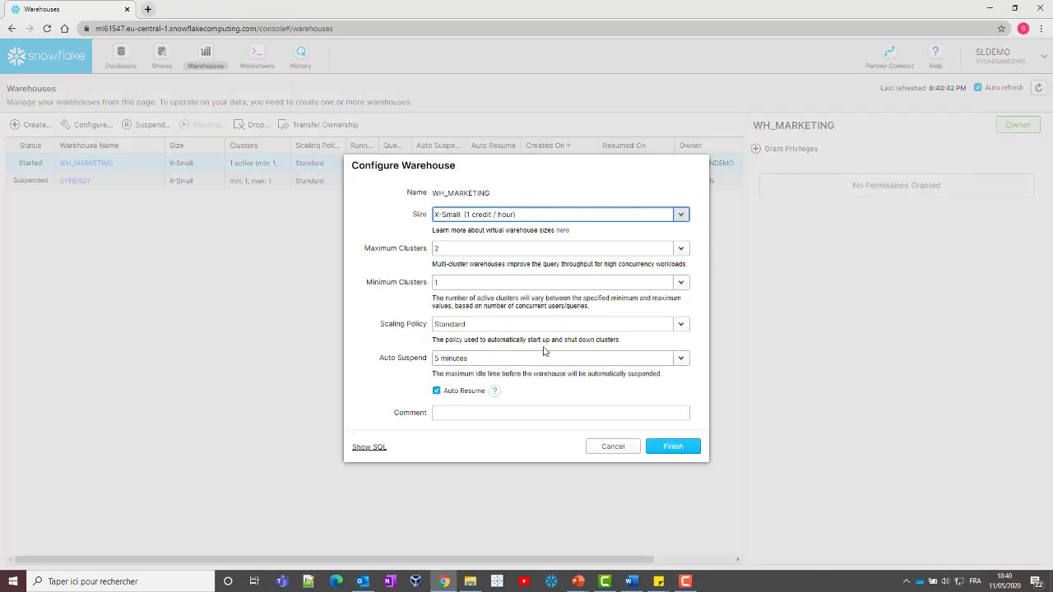
left_click(673, 446)
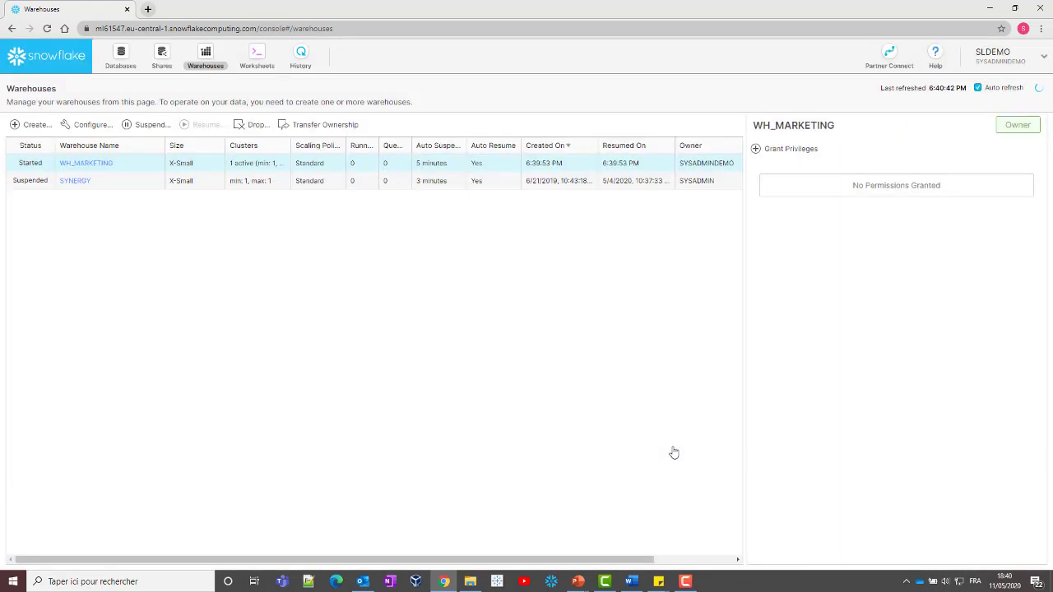
left_click(145, 135)
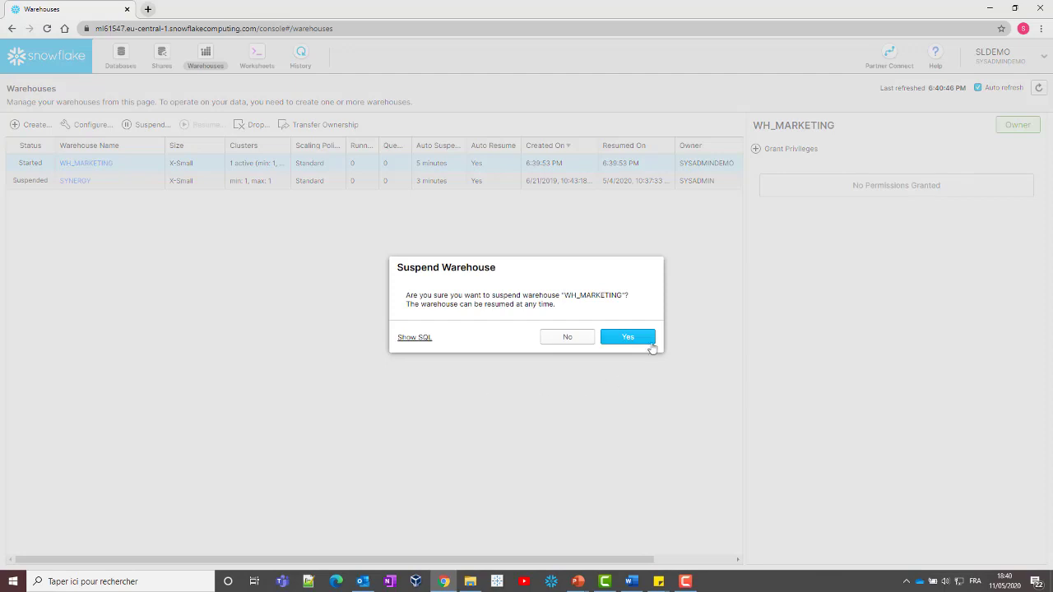
left_click(649, 344)
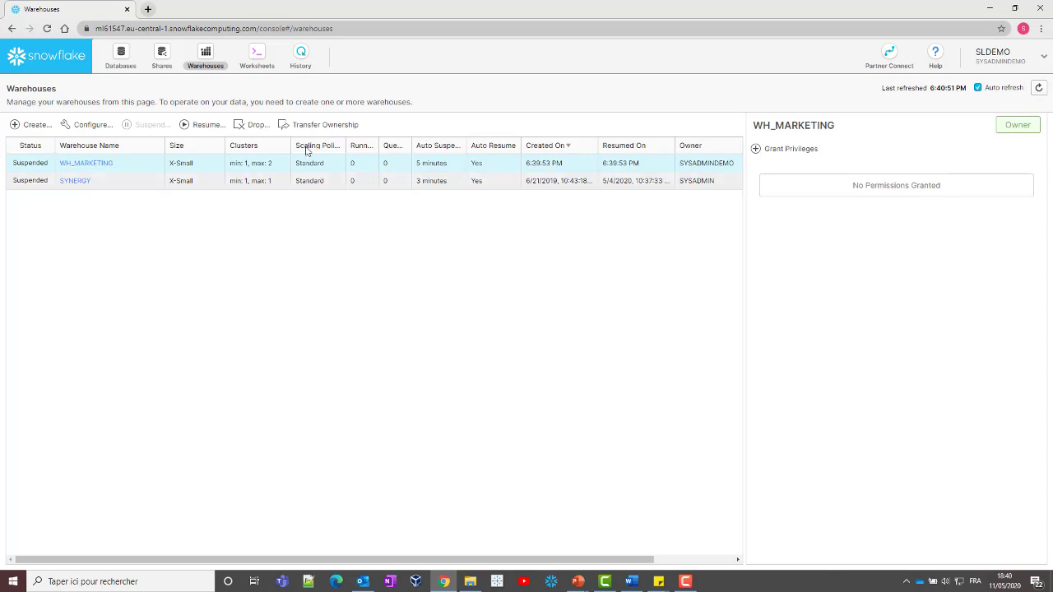
- Find the ALTER WAREHOUSE statement that sets WH_MARKETING to size MEDIUM in the worksheet and highlight it without running it
left_click(259, 64)
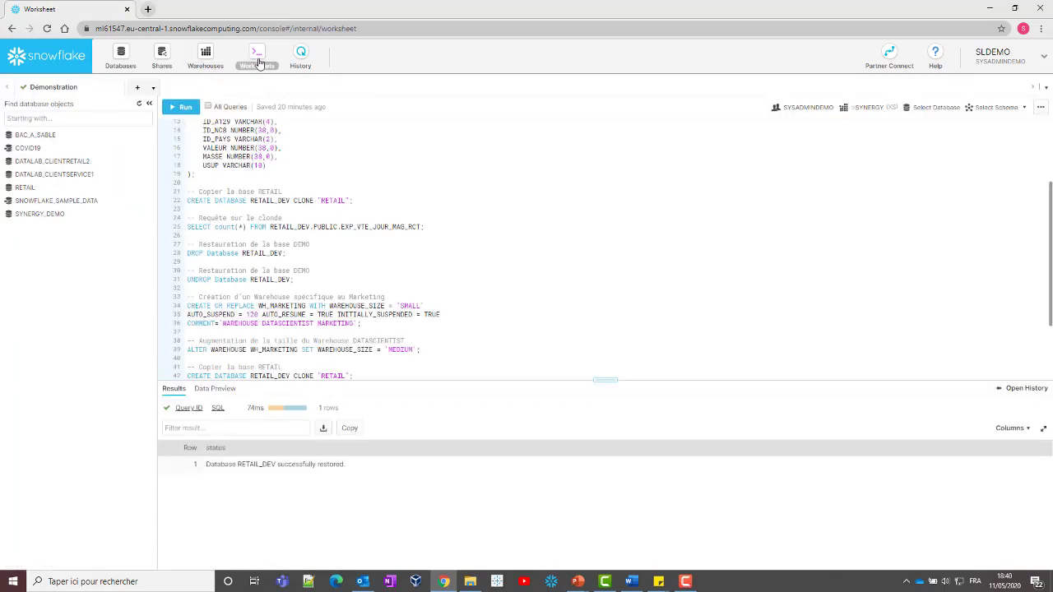
scroll(403, 310, "down", 2)
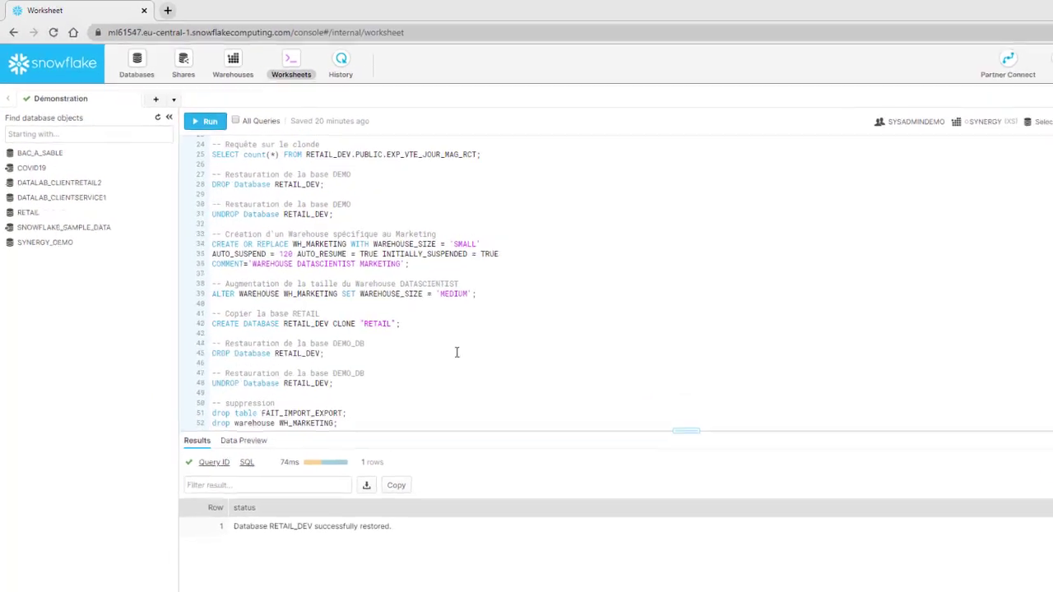
left_click_drag(477, 294, 207, 299)
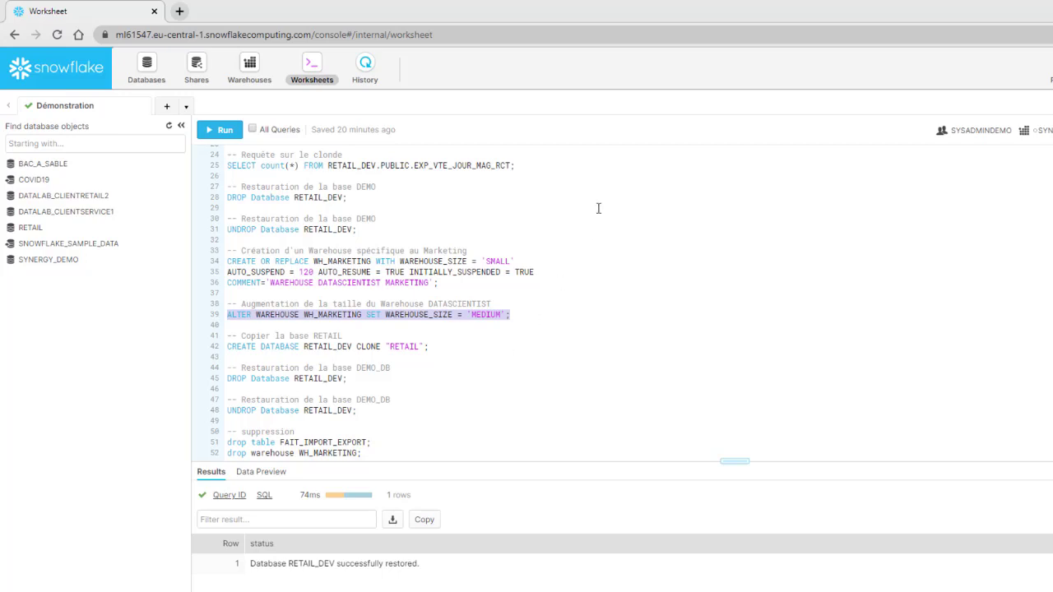
- Review the history of executed queries for the current account, and log out of Snowflake
left_click(365, 71)
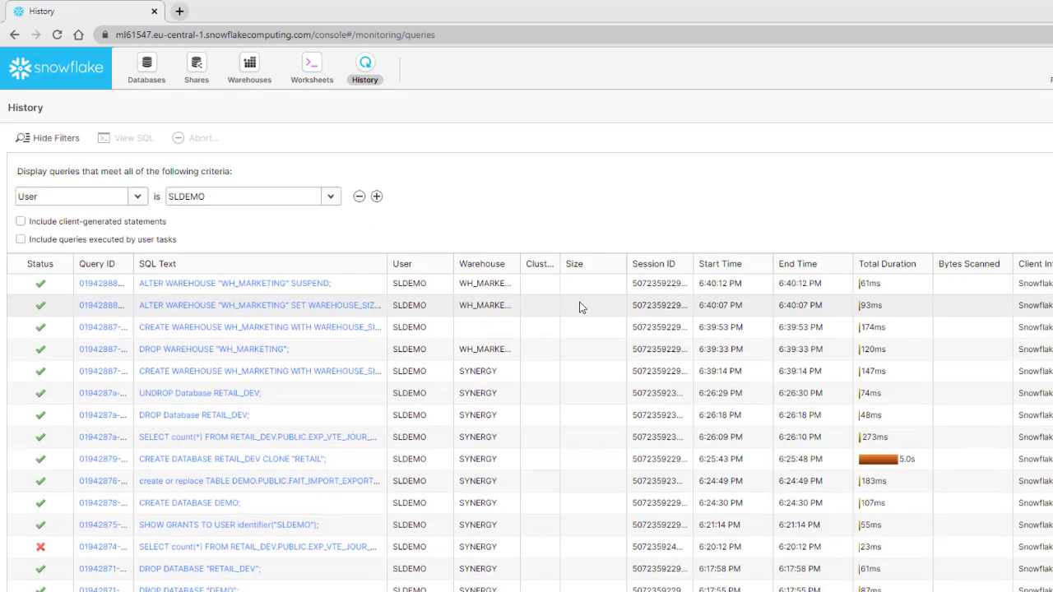
scroll(581, 308, "down", 3)
scroll(587, 317, "up", 3)
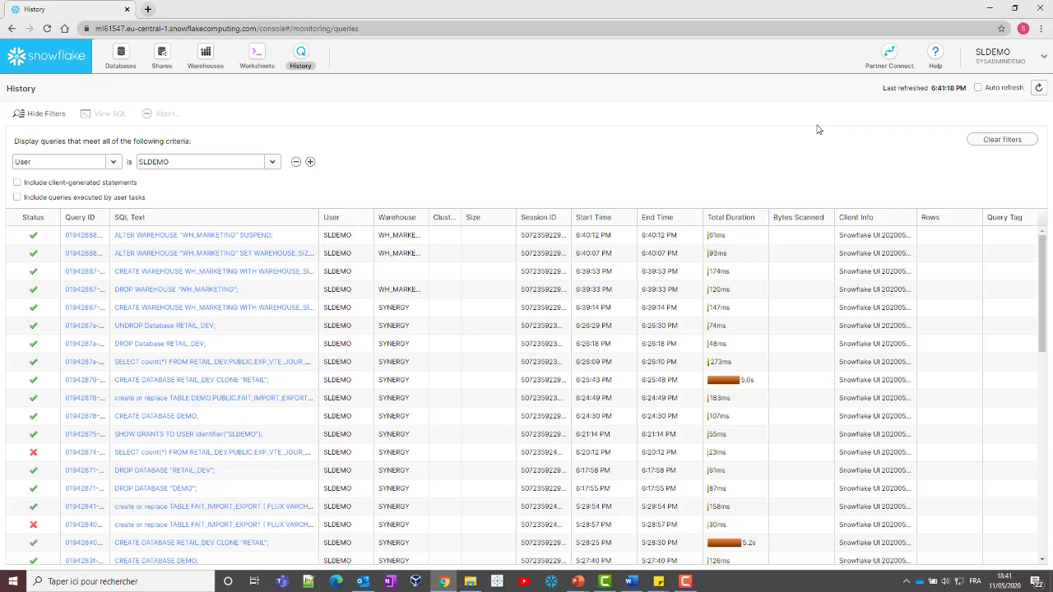
left_click(1001, 56)
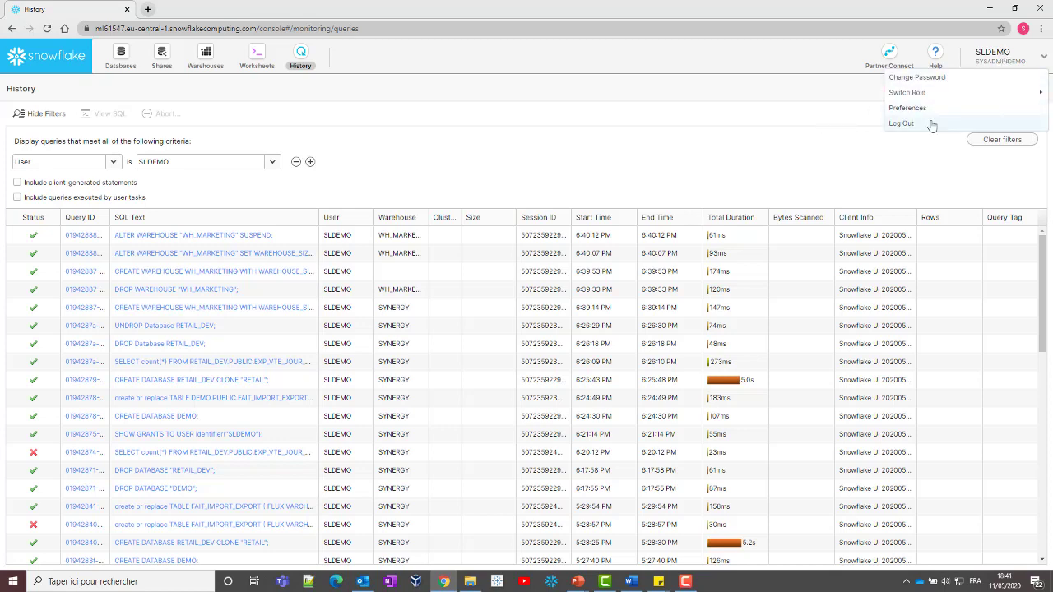
left_click(931, 122)
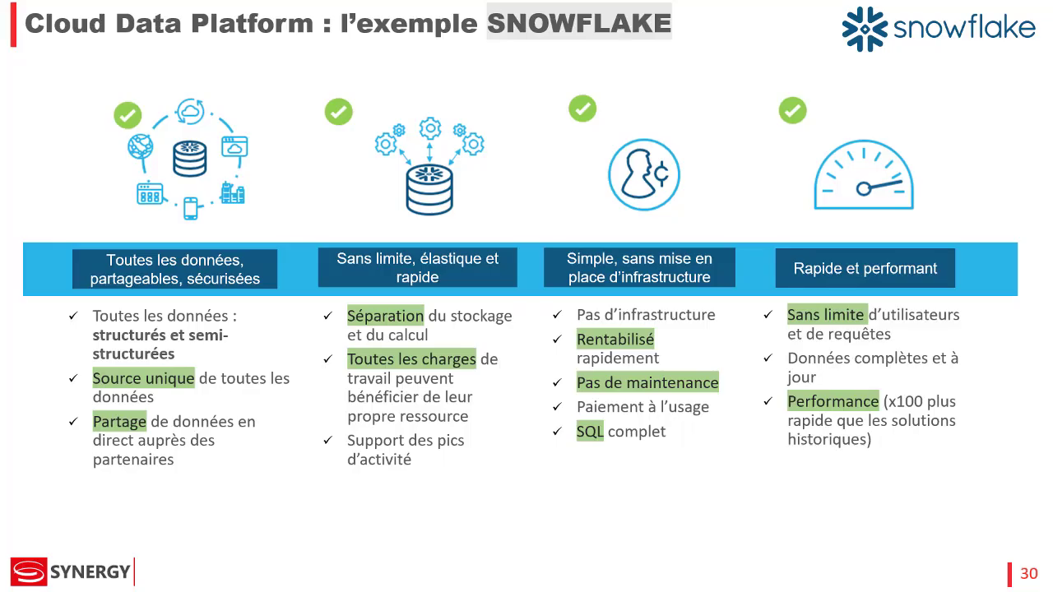
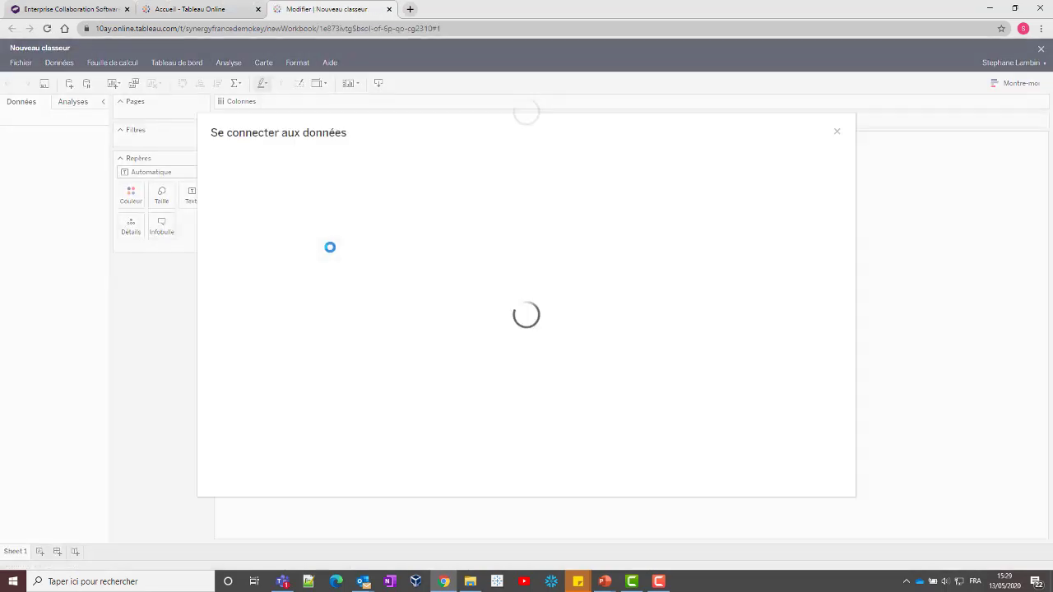
- Connect the new Tableau Online workbook to the Ventes Magasin RCT data source
scroll(344, 268, "down", 3)
scroll(342, 288, "down", 5)
left_click(335, 444)
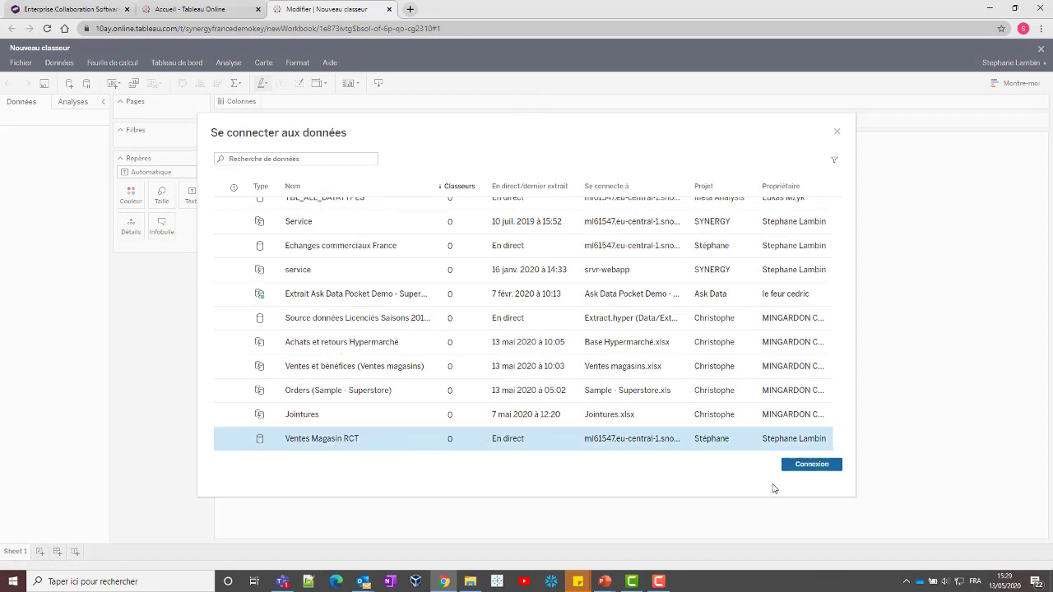
left_click(806, 466)
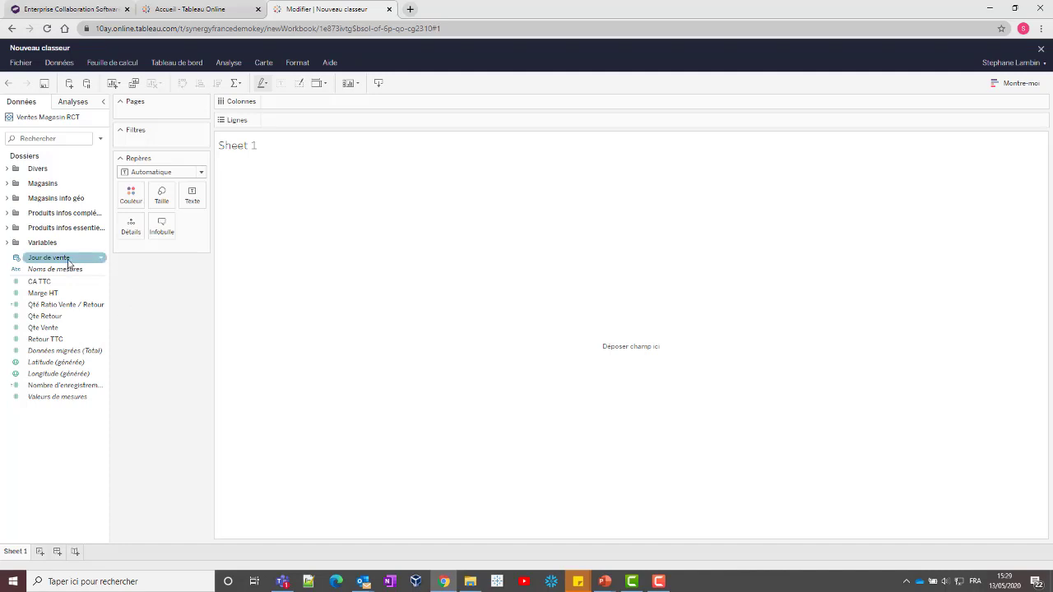
- Filter the sheet by the year of Jour de vente, show the filter, and keep only 2018
left_click_drag(69, 263, 174, 141)
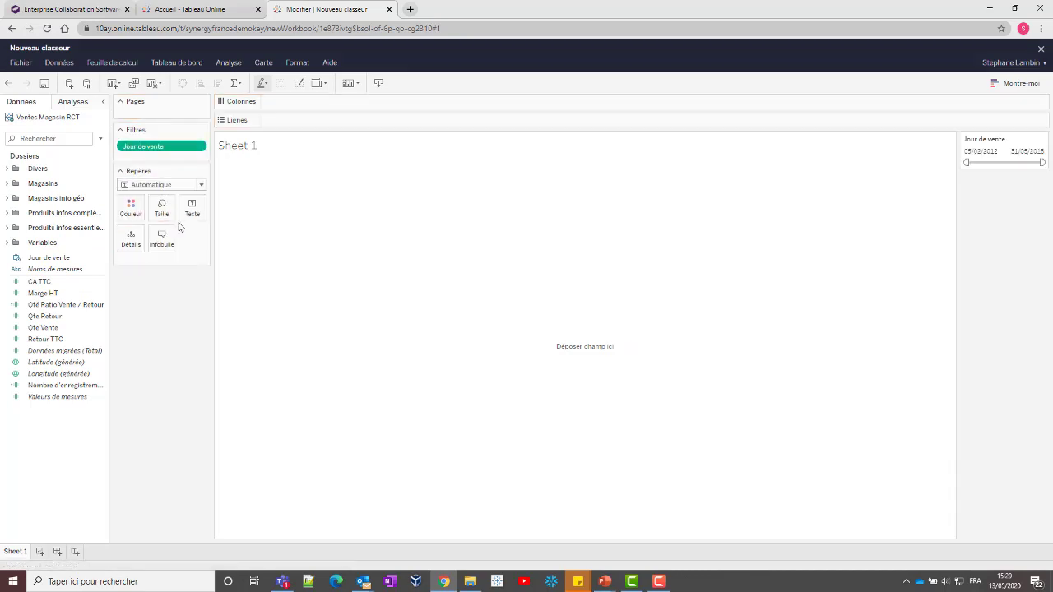
left_click(167, 148)
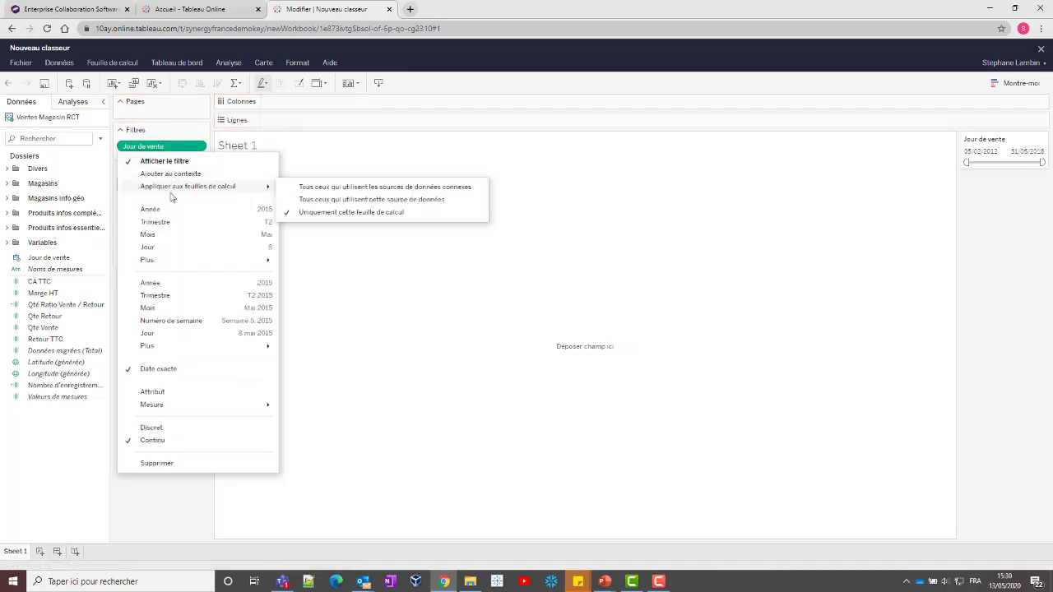
left_click(163, 212)
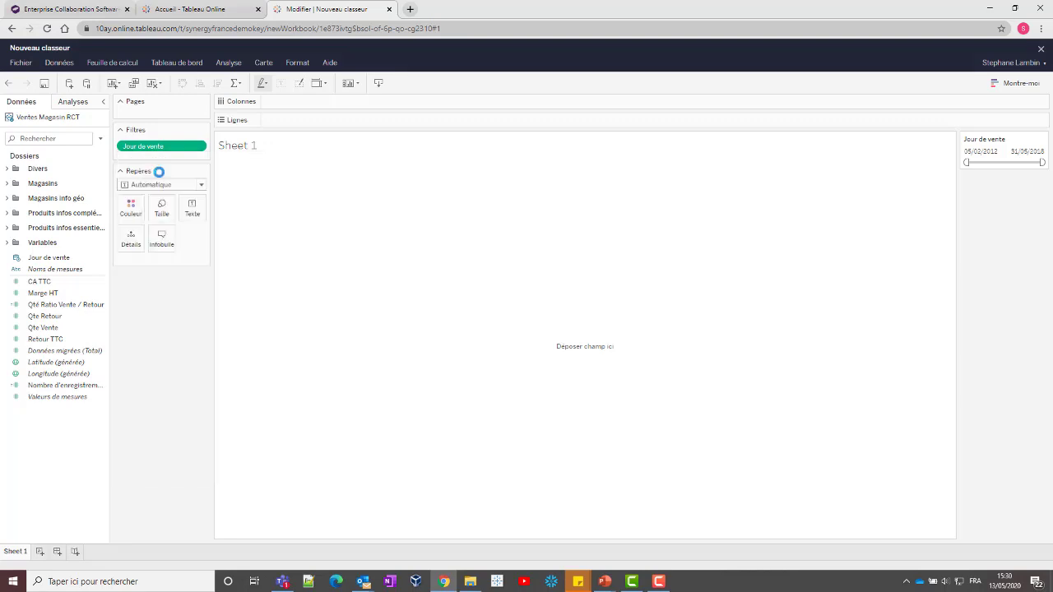
left_click(163, 149)
left_click(169, 161)
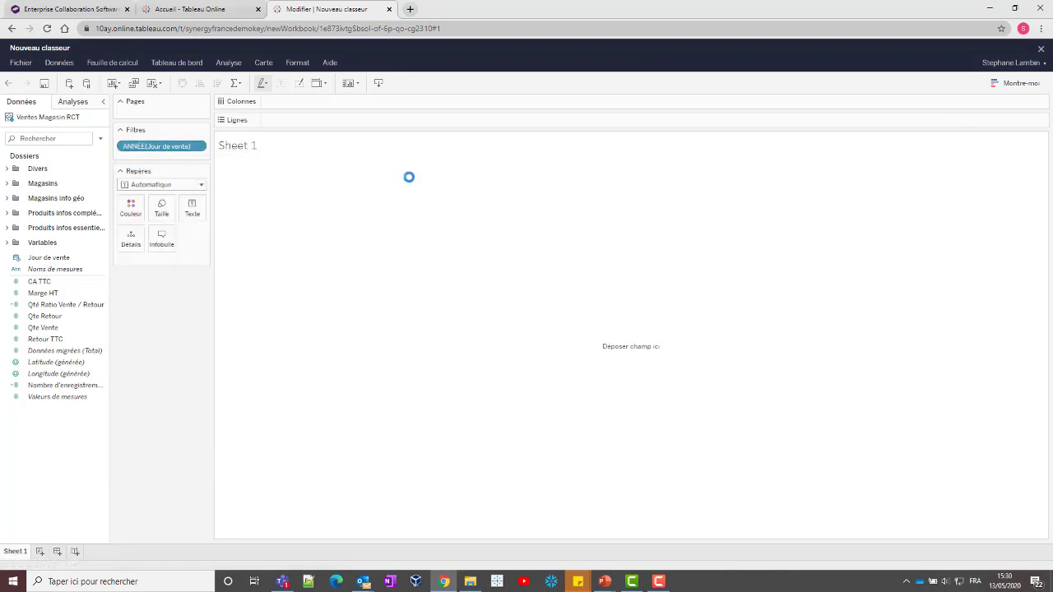
left_click(969, 151)
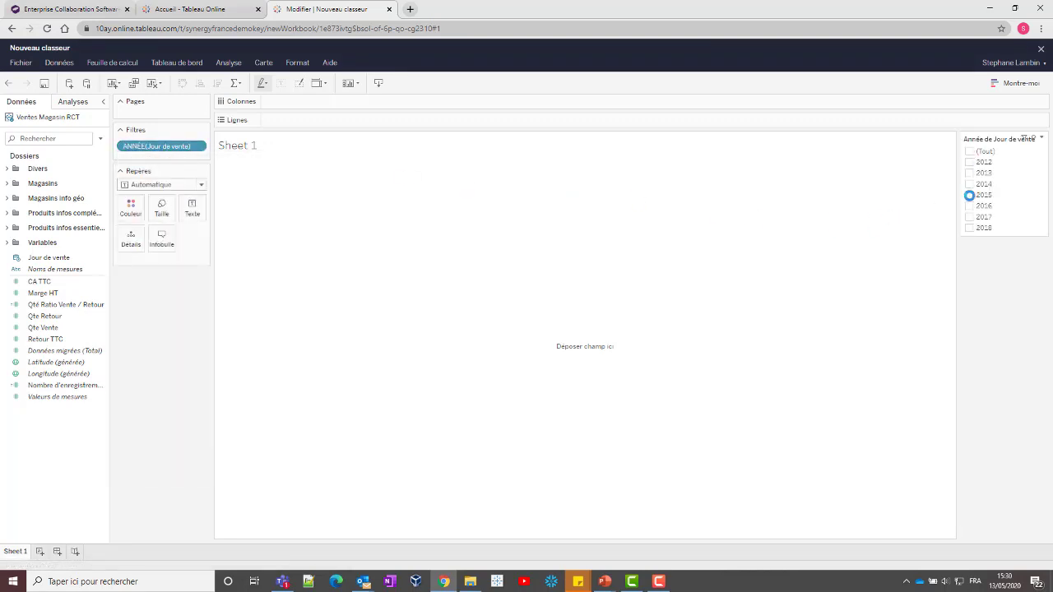
left_click(969, 228)
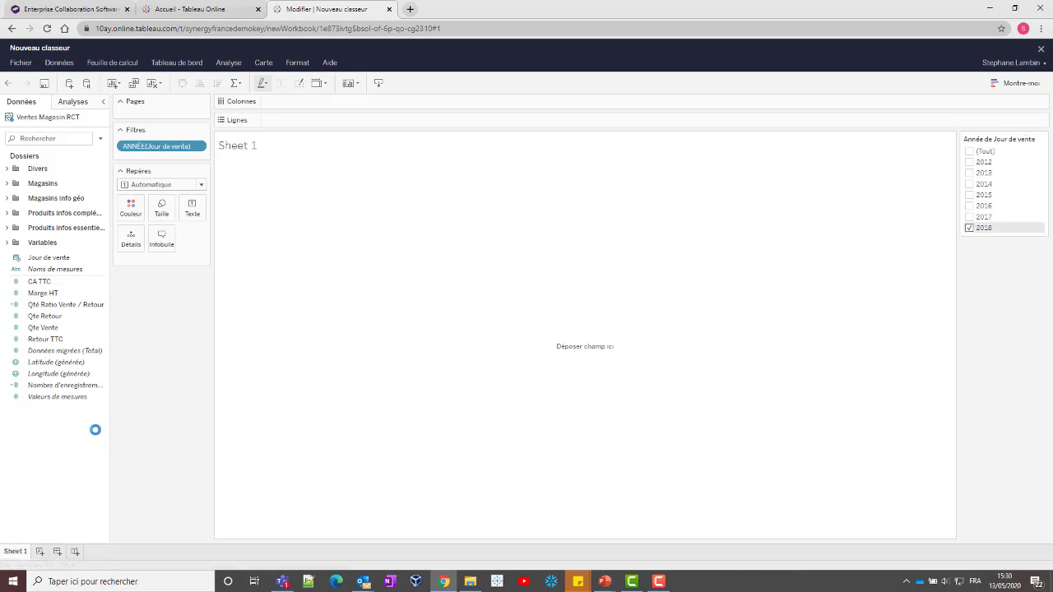
- Plot Qté Ratio Vente / Retour on the rows against Pays on the columns
left_click(74, 307)
double_click(74, 306)
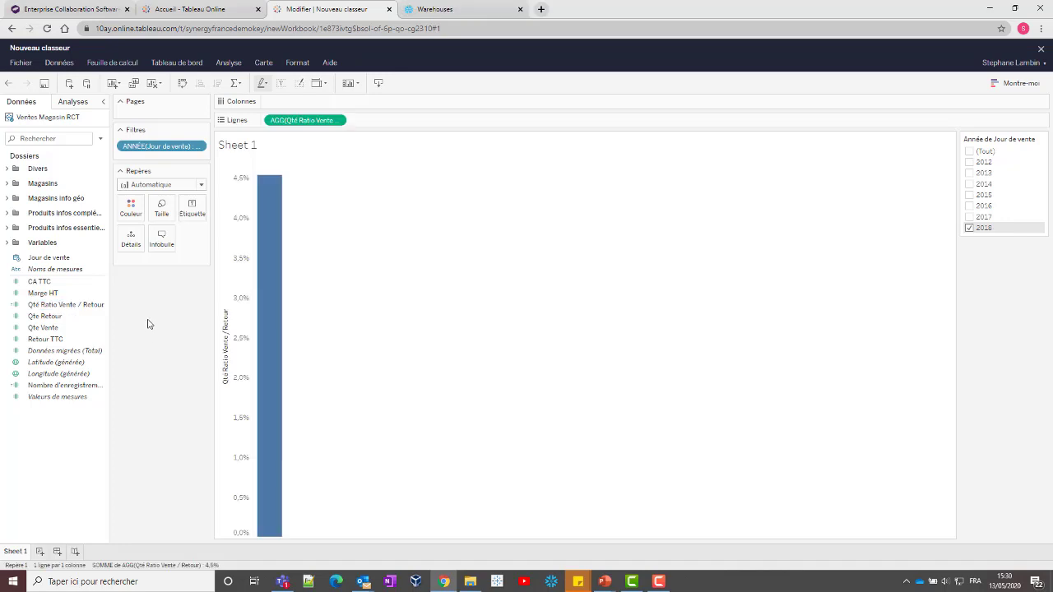
left_click(7, 198)
left_click_drag(39, 245, 343, 101)
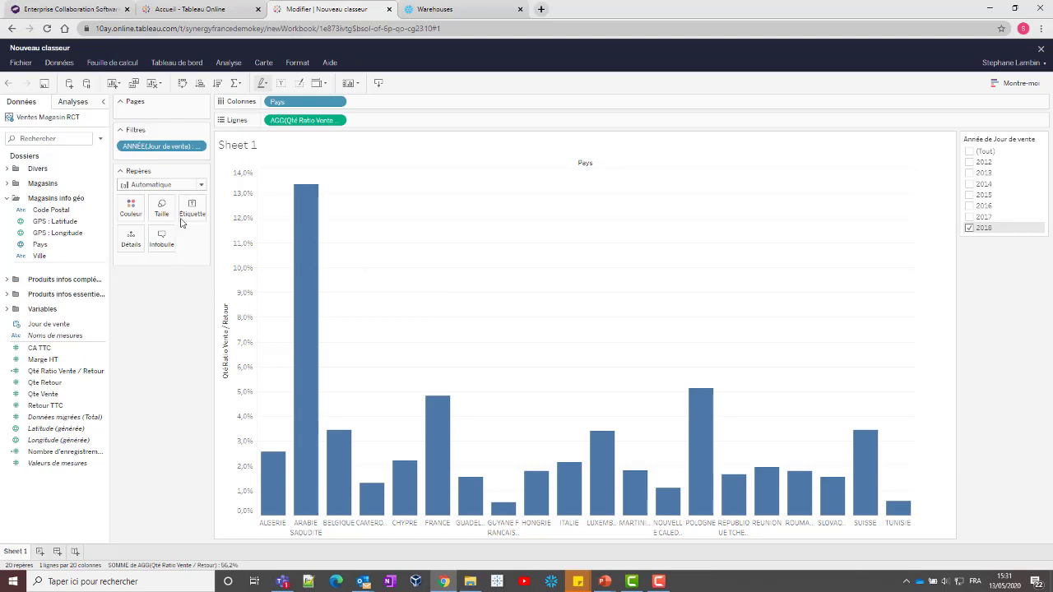
- Change the mark type to Cercle and split the marks by Code Magasin as a detail
left_click(194, 186)
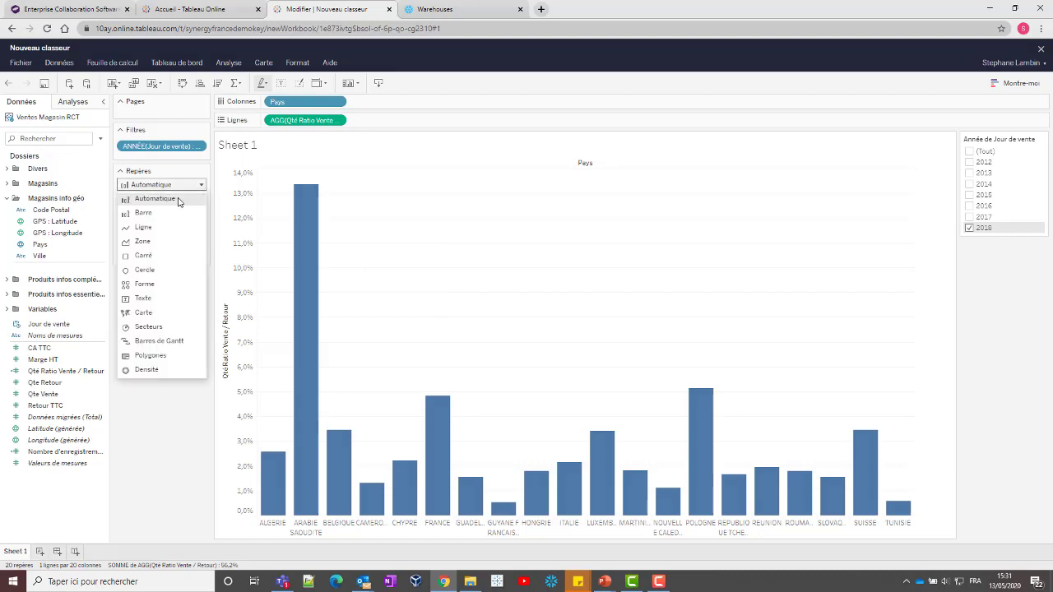
left_click(157, 271)
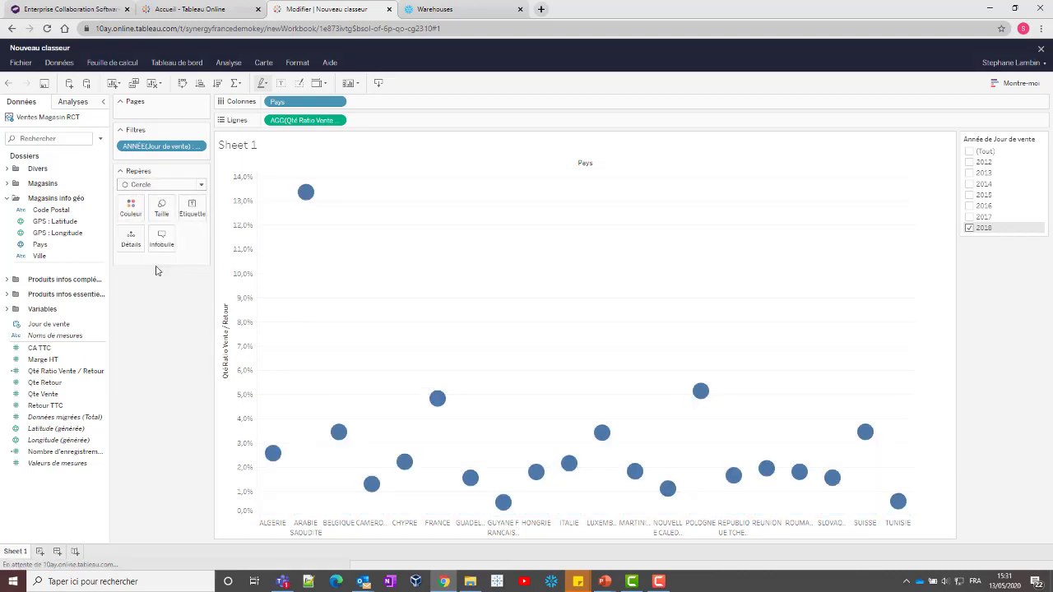
left_click(6, 183)
left_click_drag(54, 195, 132, 240)
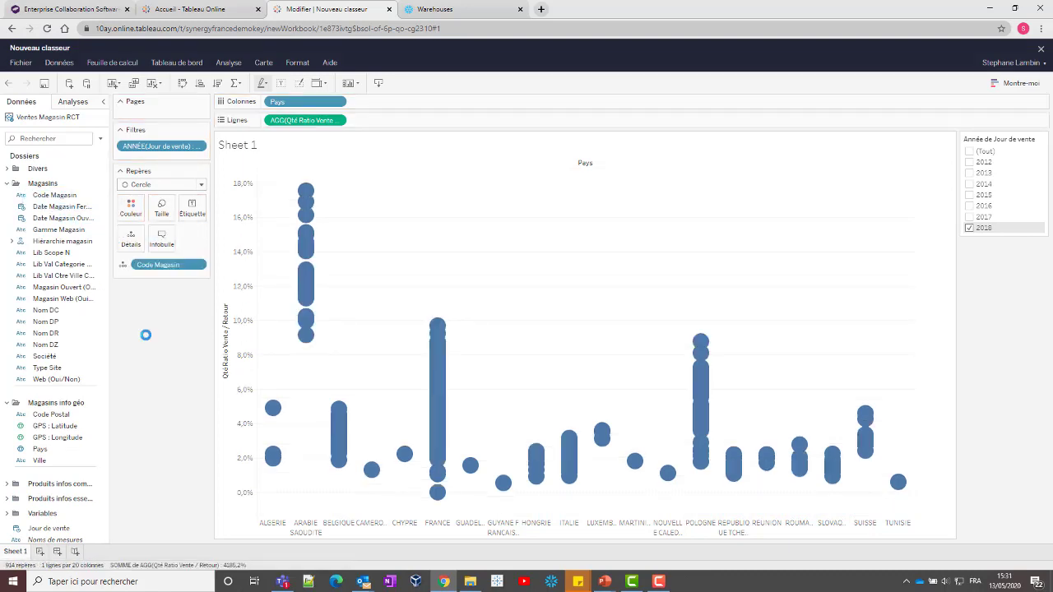
- Colour the circles by Qté Ratio Vente / Retour and reduce their size
left_click_drag(106, 395, 138, 208)
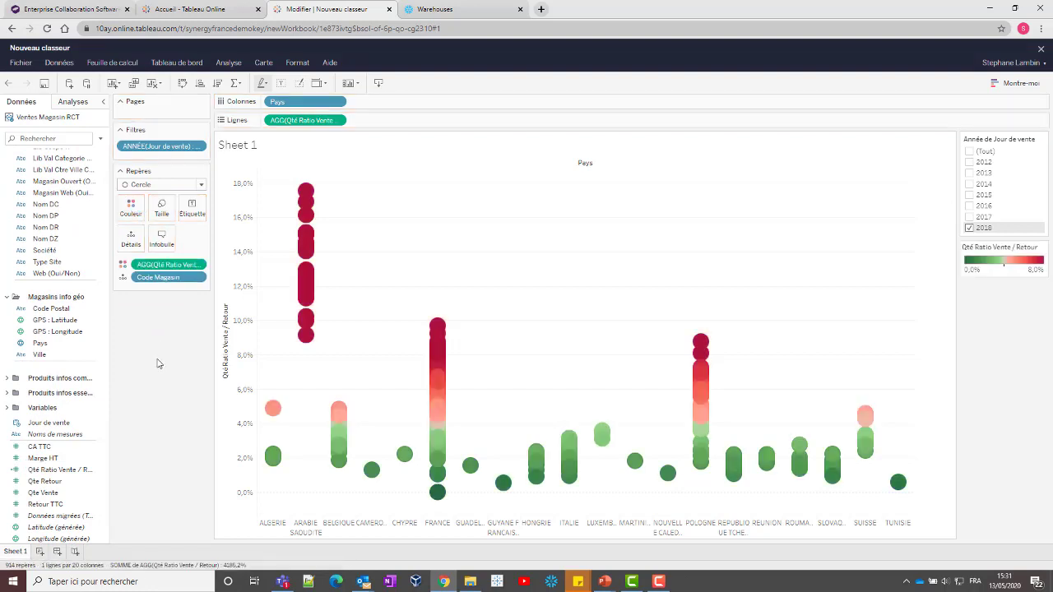
left_click(162, 207)
left_click(240, 236)
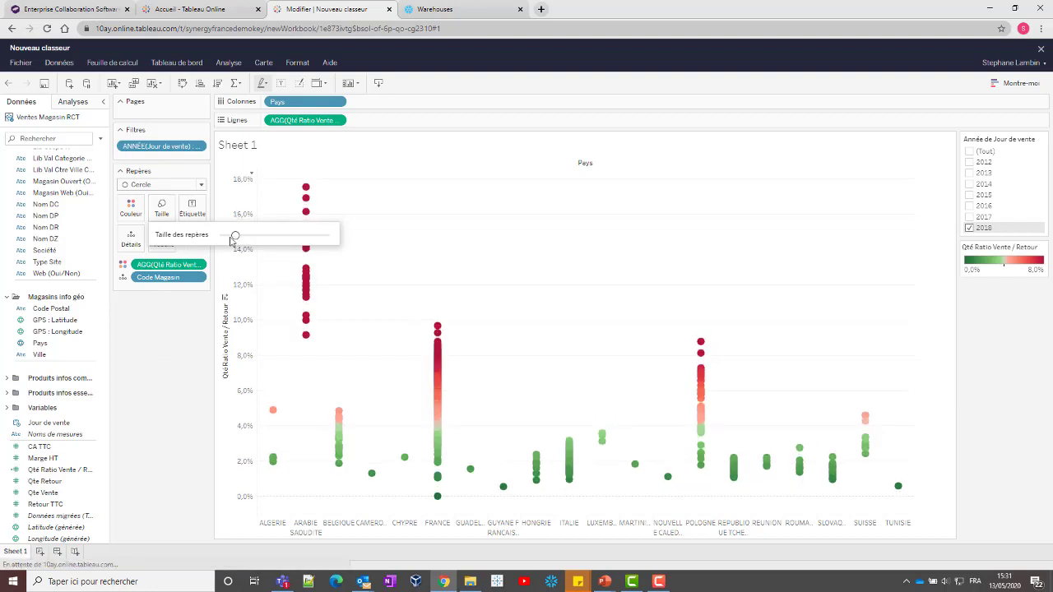
- Give the circles a dark border
left_click(136, 208)
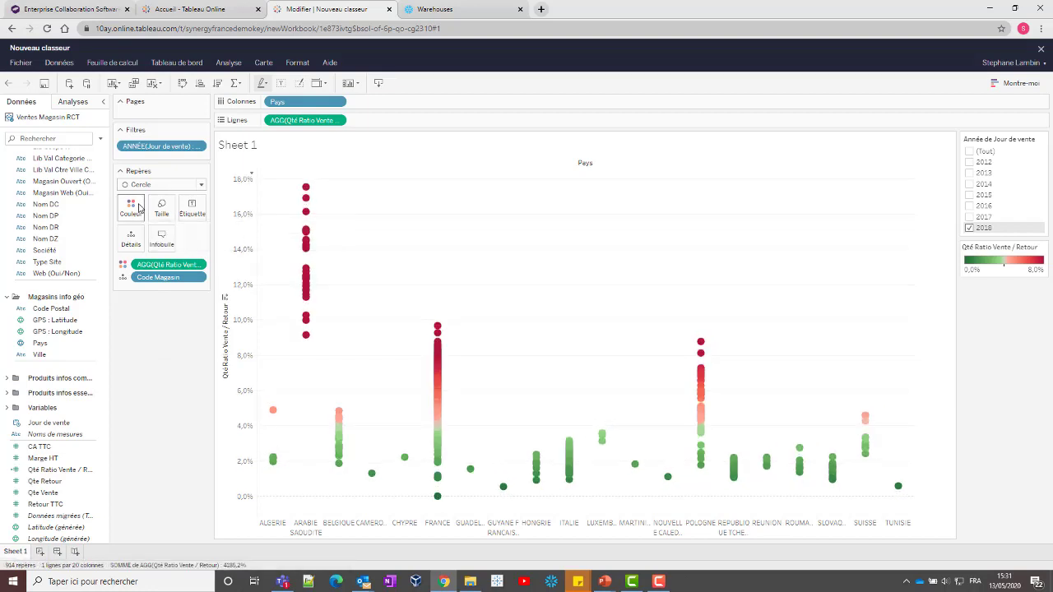
left_click(169, 306)
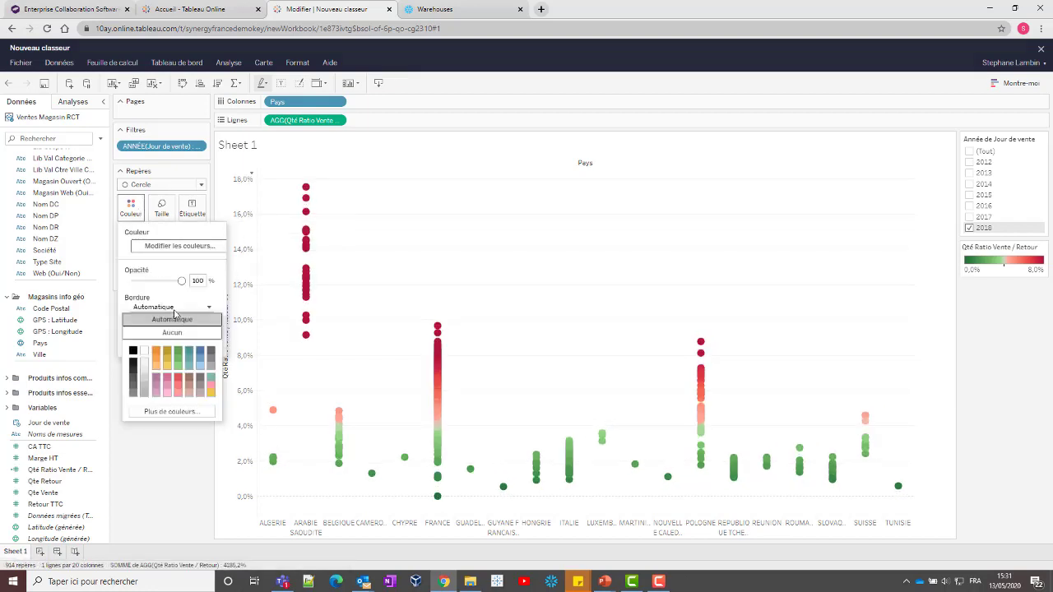
left_click(133, 377)
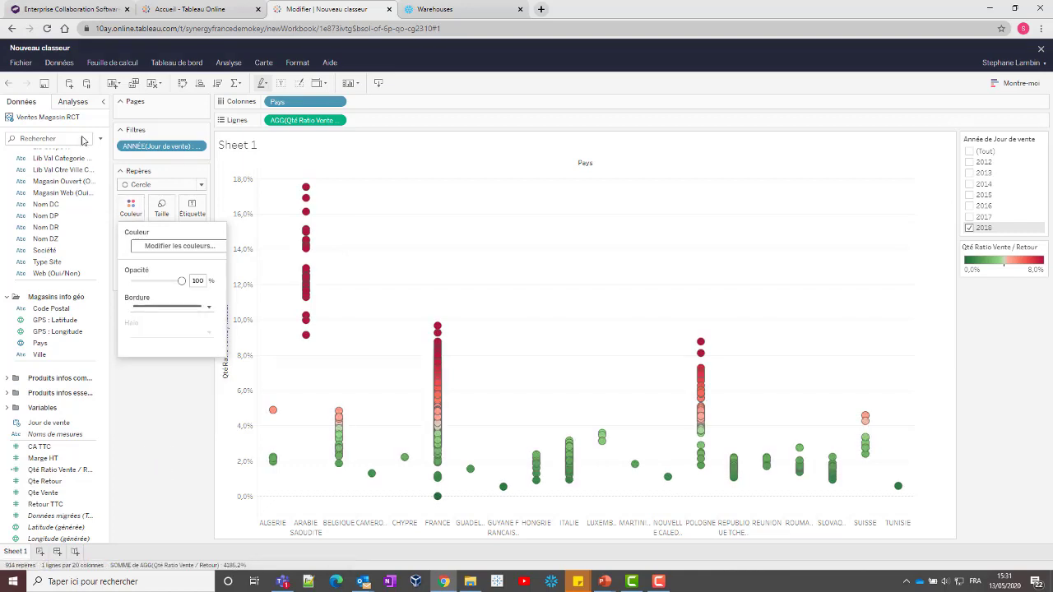
- Add an average line for each country to the chart and inspect the average and extreme stores for FRANCE
left_click(74, 102)
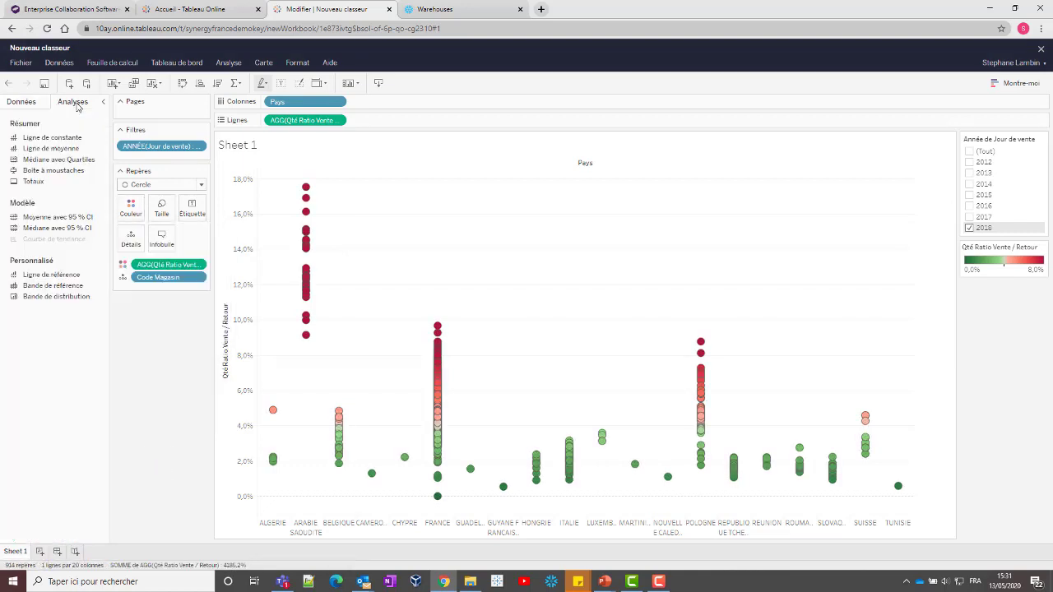
left_click_drag(51, 148, 429, 165)
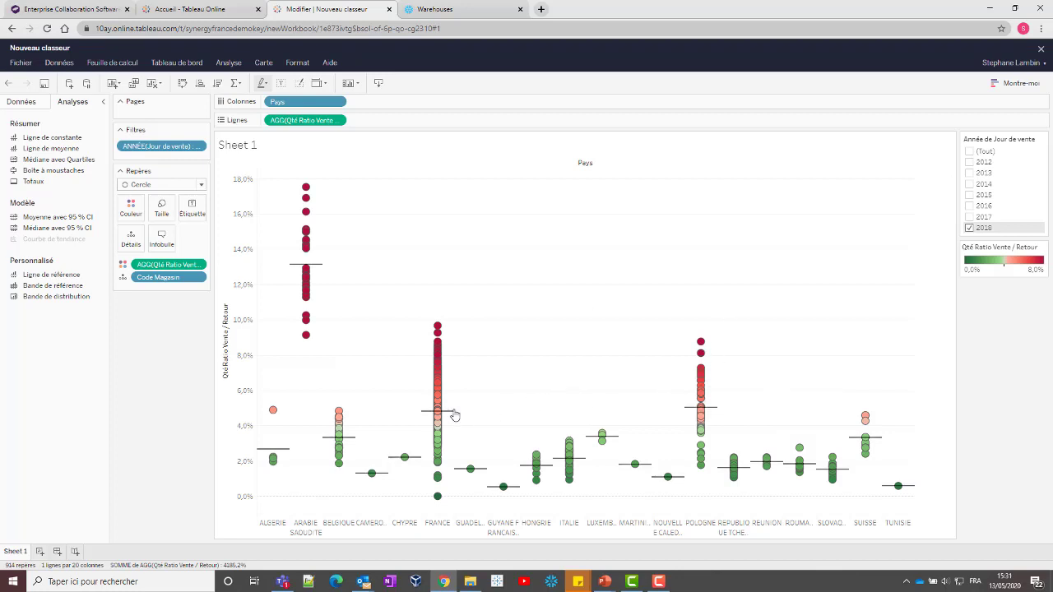
mouse_move(450, 411)
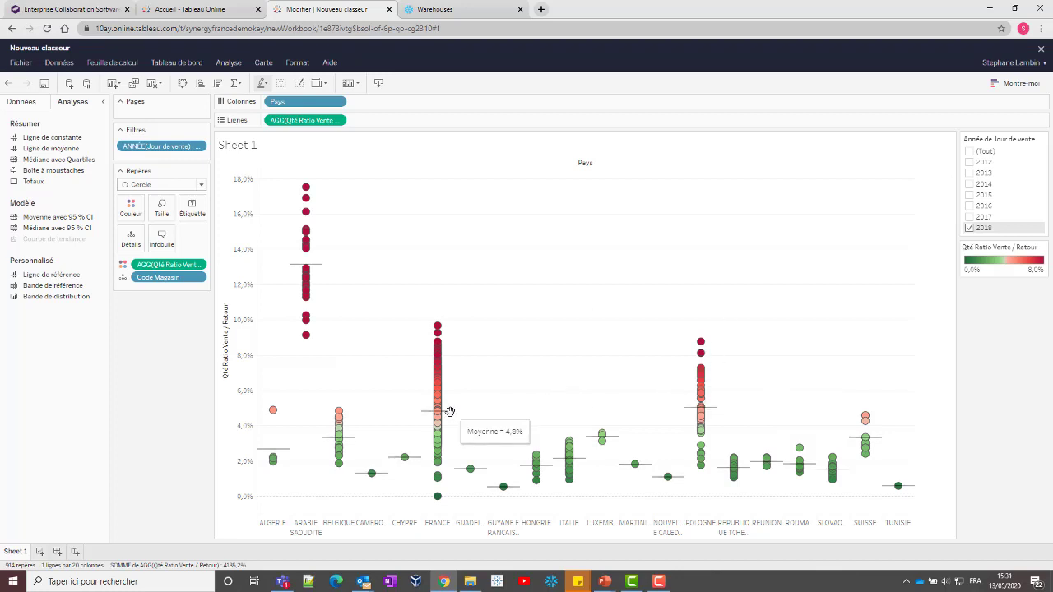
mouse_move(440, 329)
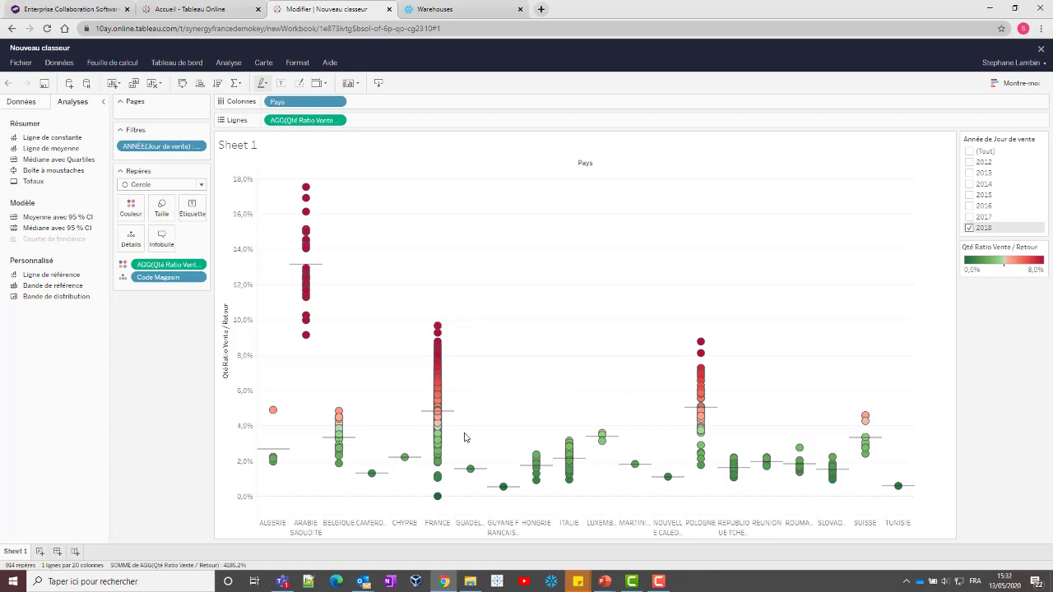
mouse_move(438, 494)
- Create a second worksheet and filter it by Pays, keeping only ITALIE
left_click(40, 551)
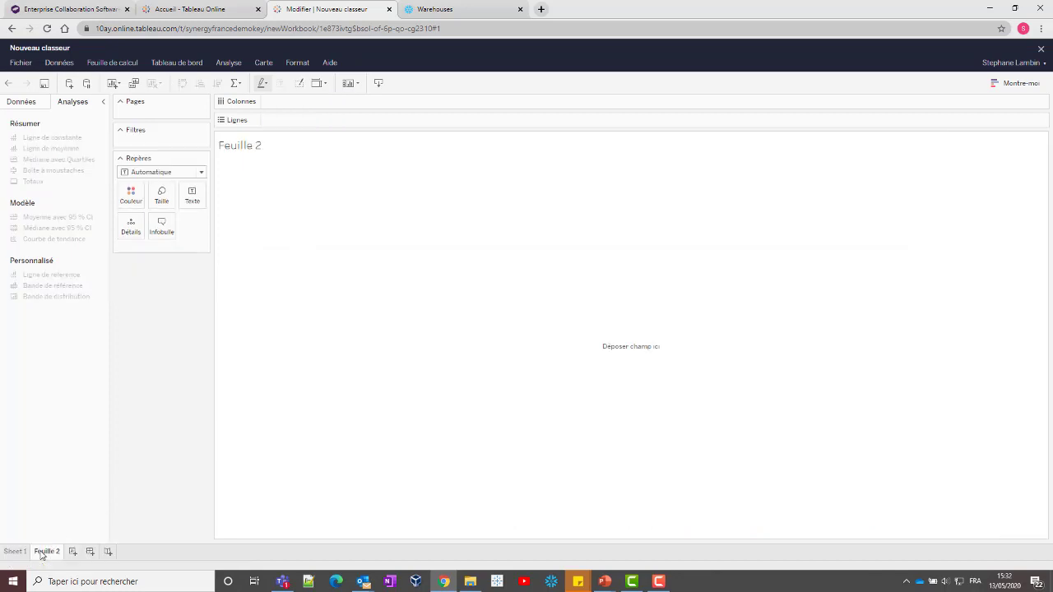
left_click(23, 102)
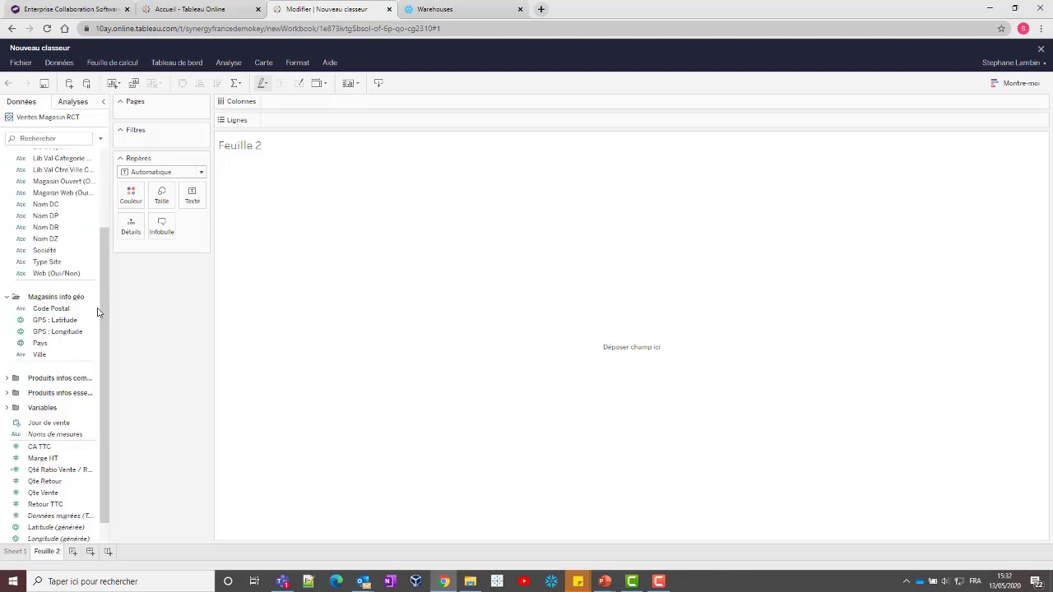
left_click(43, 344)
left_click_drag(43, 344, 174, 144)
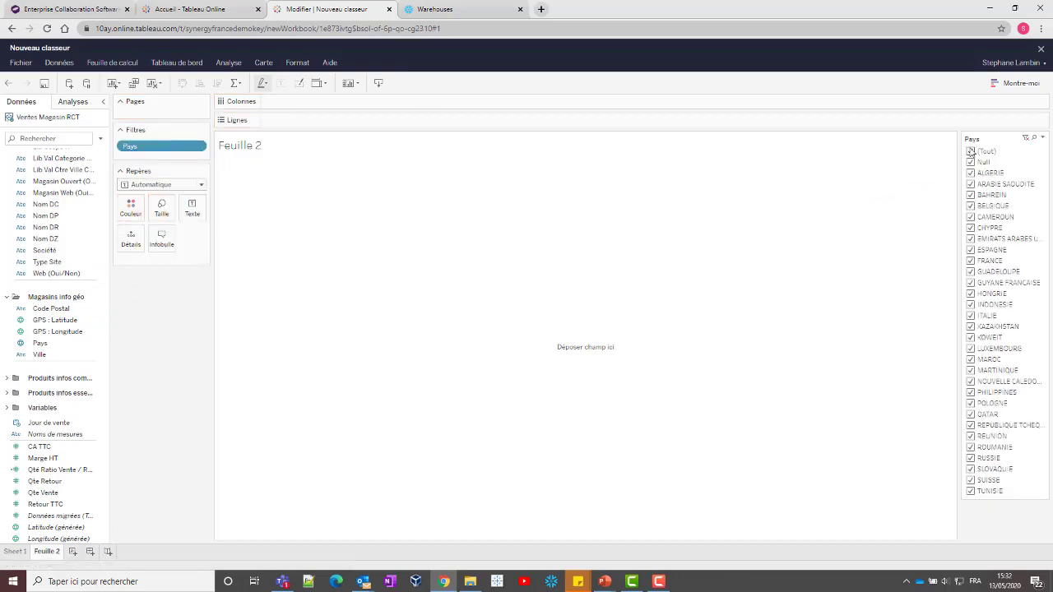
left_click(970, 316)
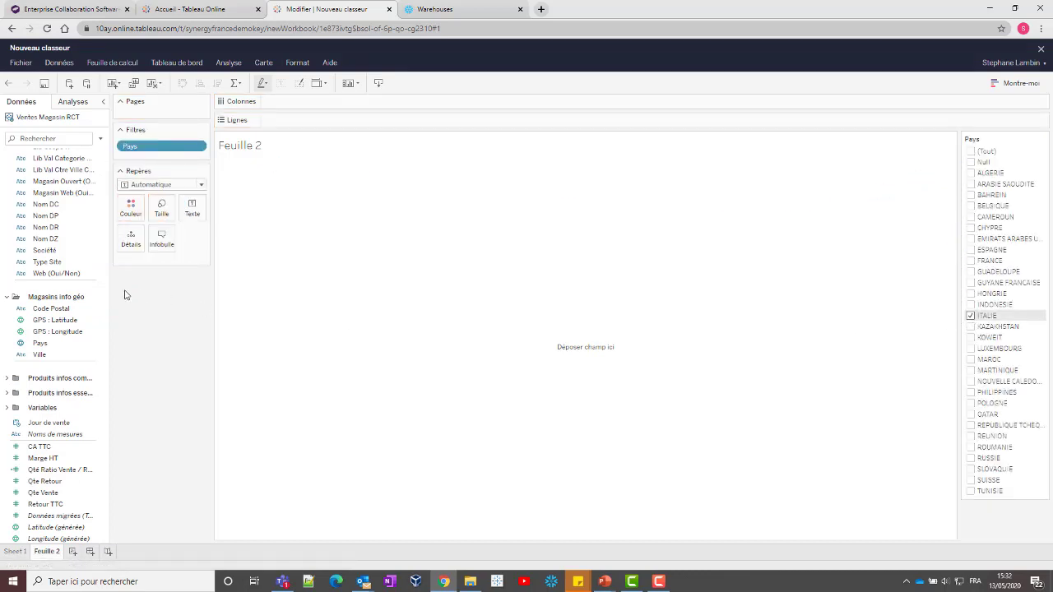
- Plot the Italian stores on a map using GPS : Latitude and GPS : Longitude
left_click(54, 320)
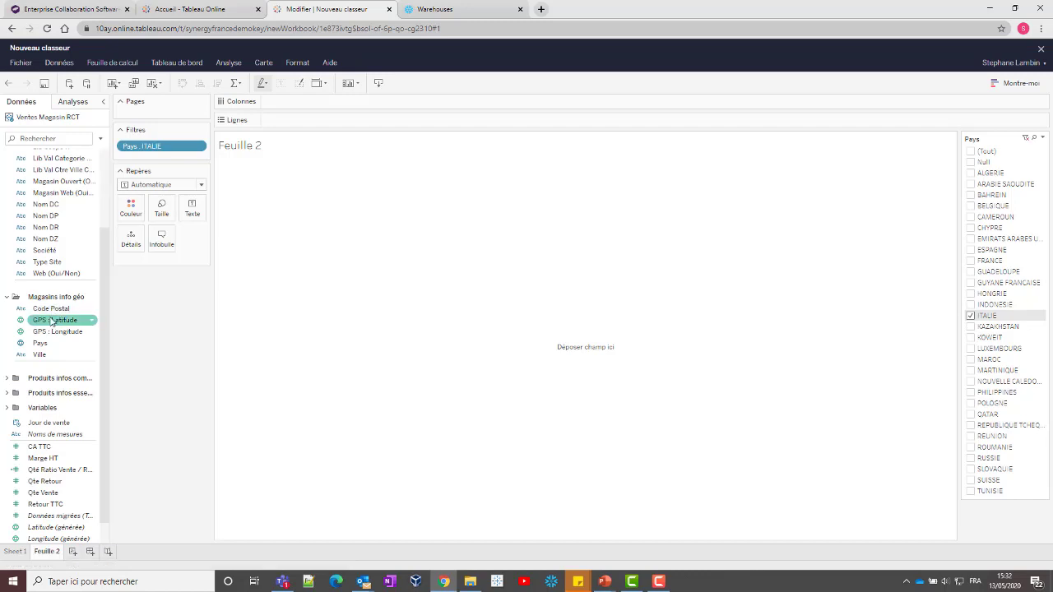
double_click(51, 320)
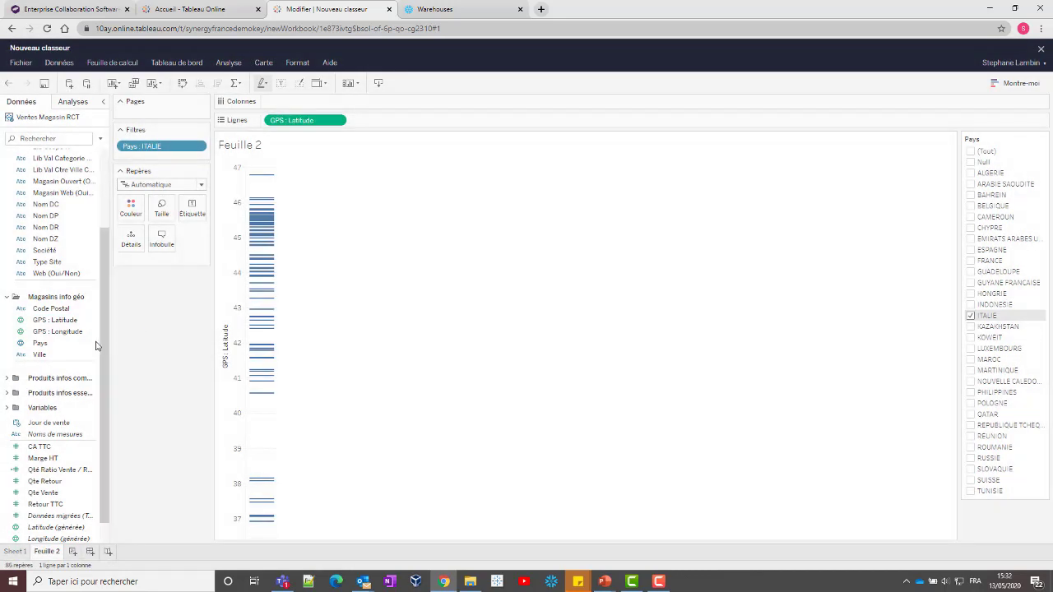
left_click(48, 334)
double_click(48, 334)
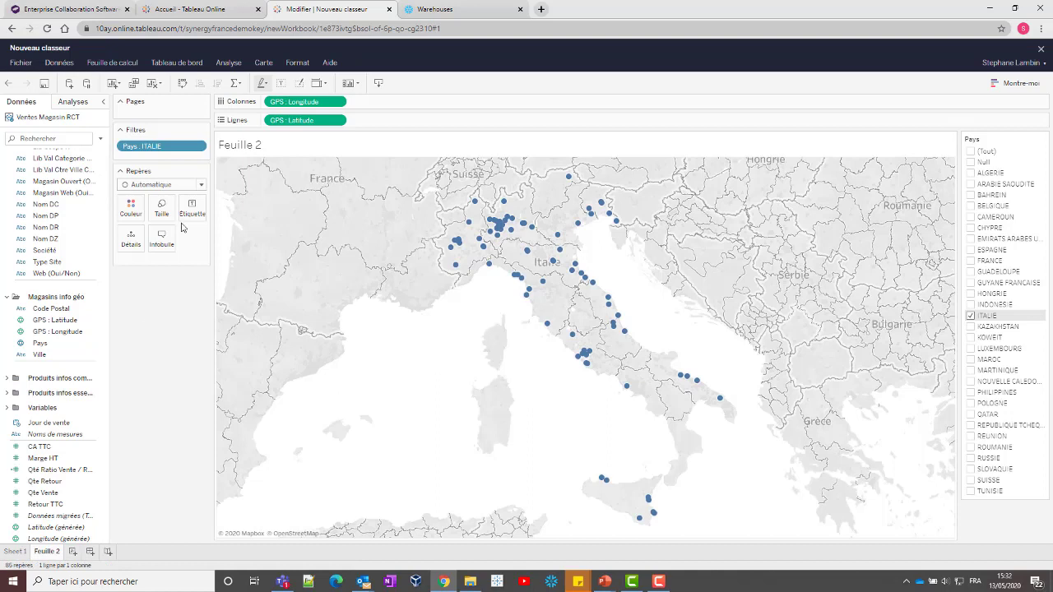
- Change the map's background style to Rues and close the map layer settings
left_click(264, 63)
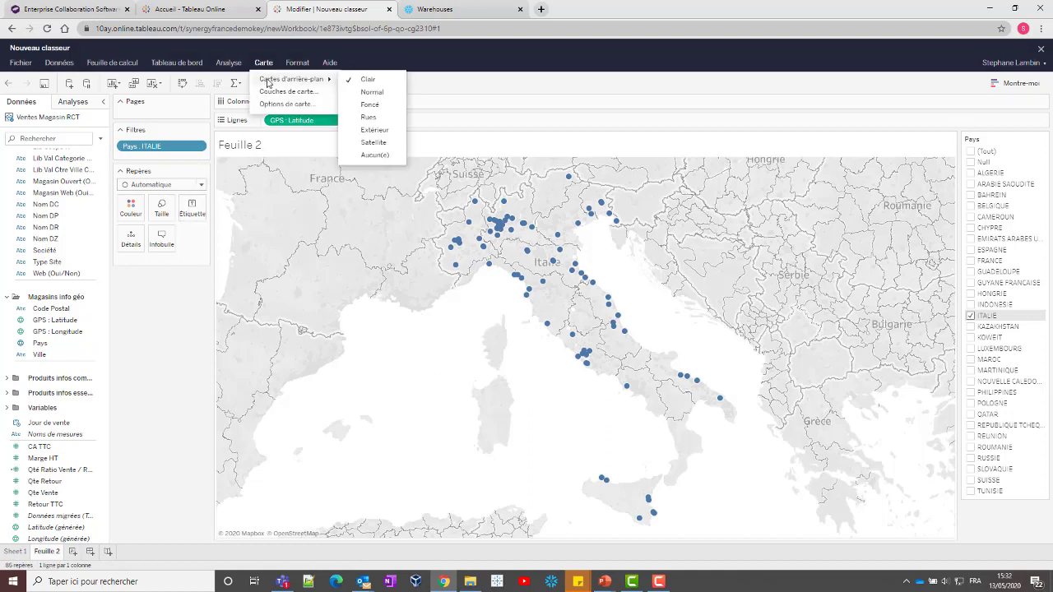
left_click(268, 92)
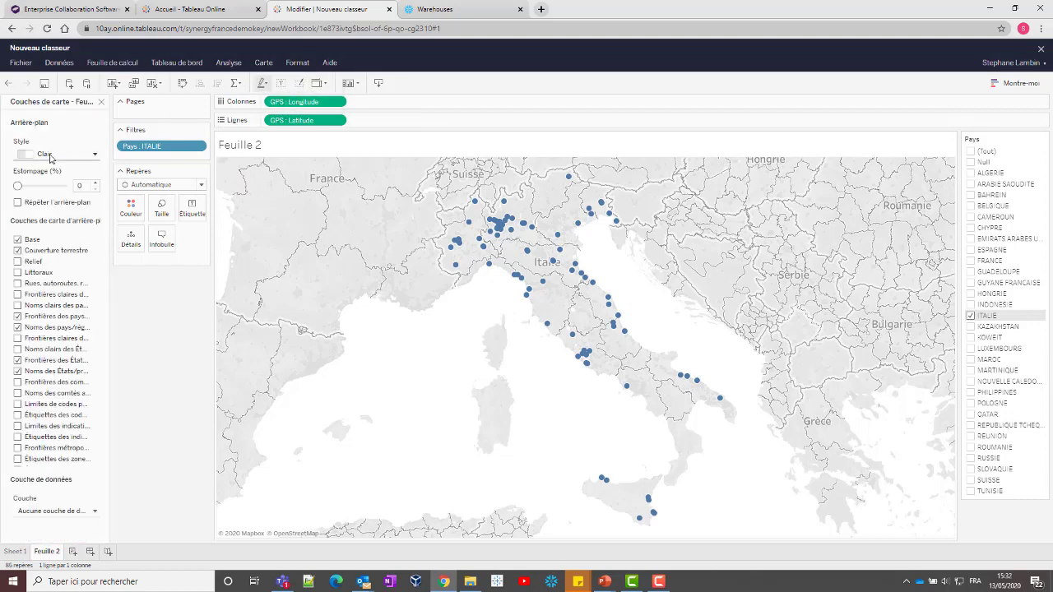
left_click(50, 154)
left_click(47, 202)
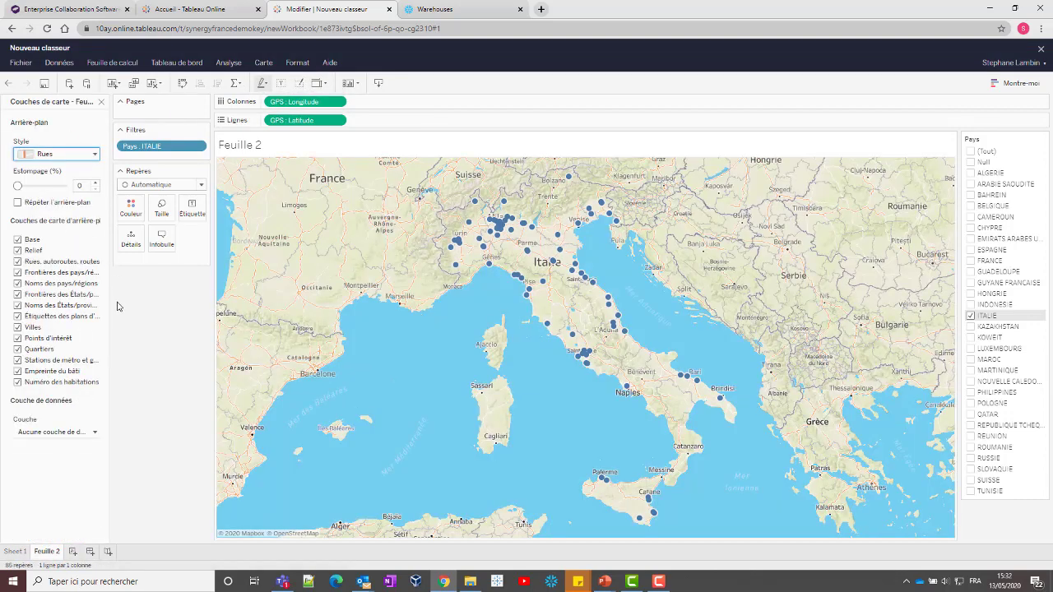
left_click(101, 101)
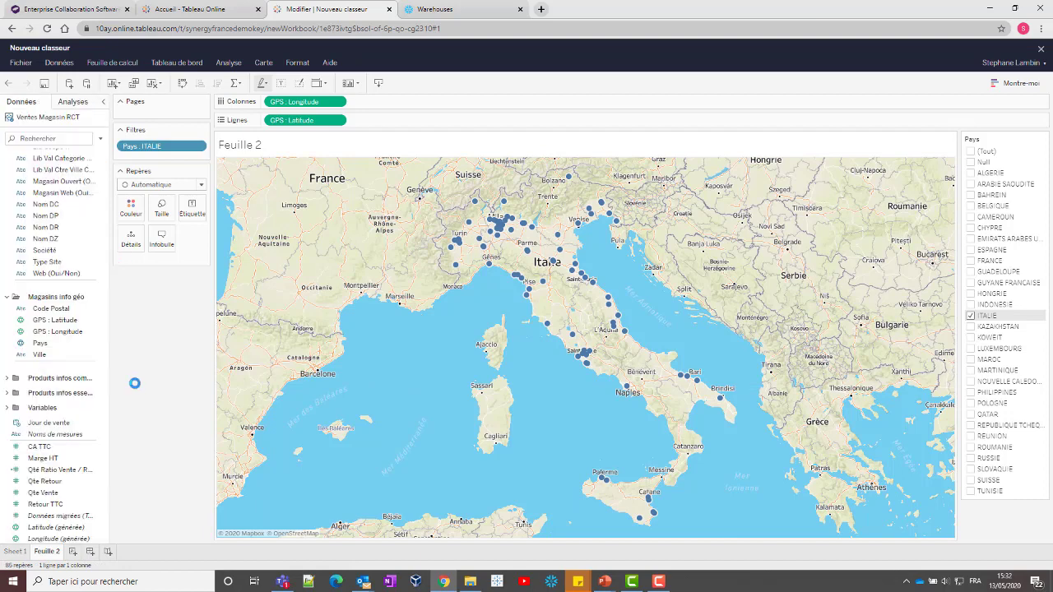
- Colour the map points by Qté Ratio Vente / Retour, and undo a trial sizing of them by CA TTC
scroll(90, 444, "down", 5)
left_click_drag(60, 473, 135, 214)
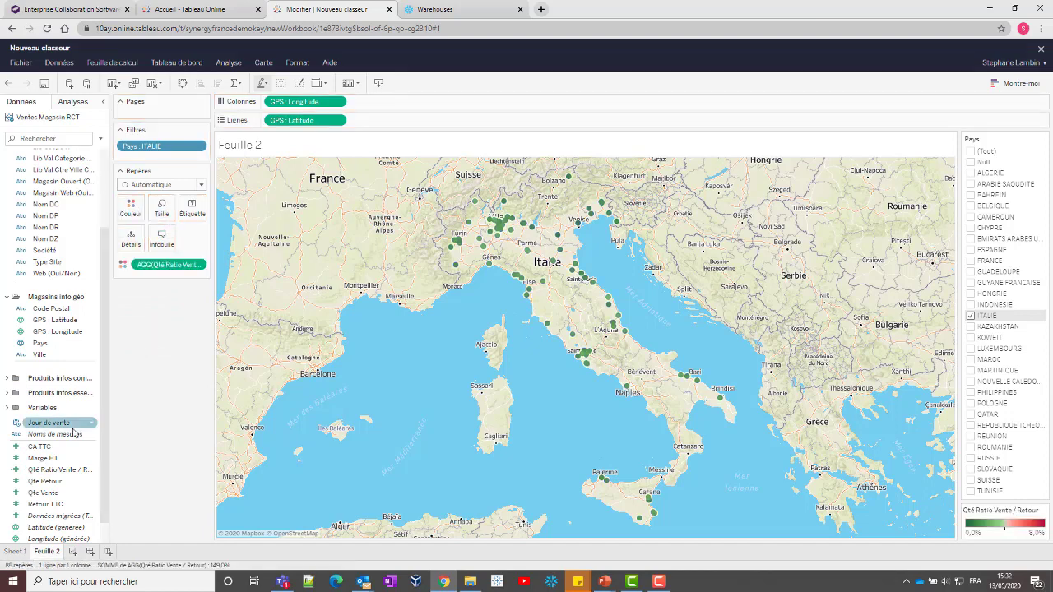
double_click(39, 447)
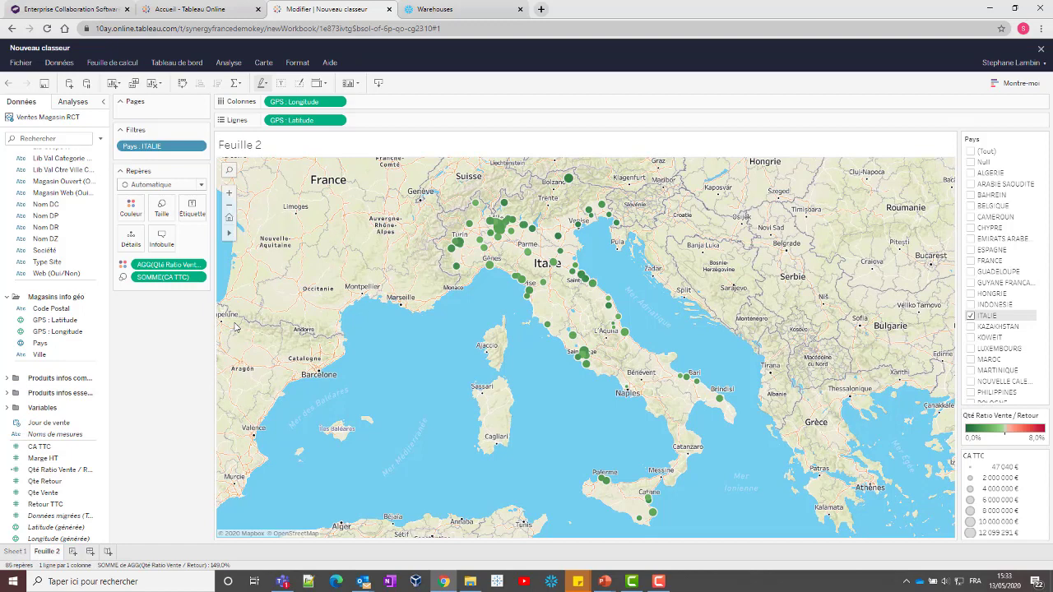
key("ctrl+z")
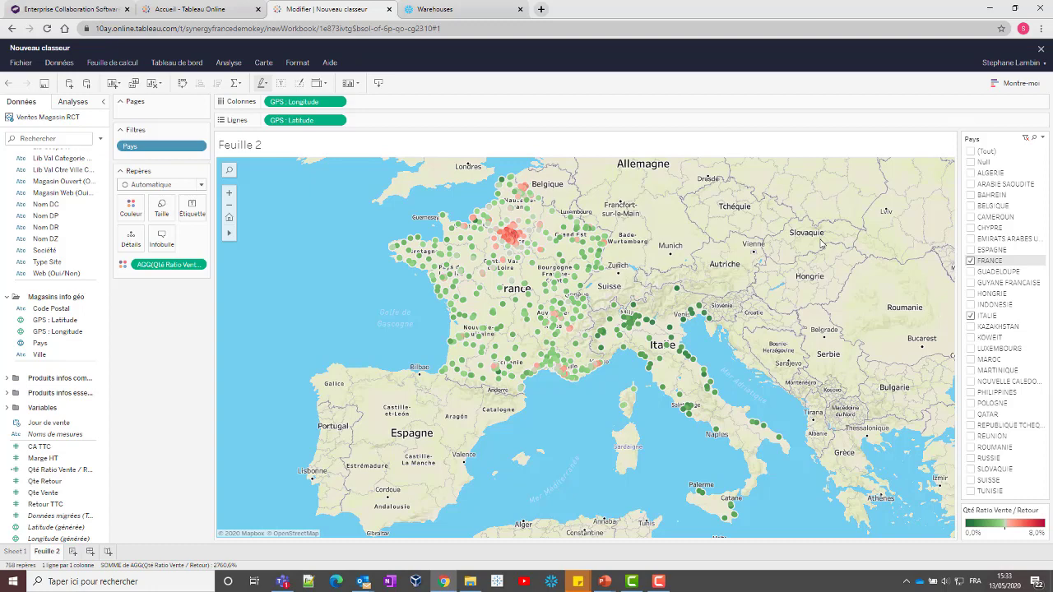
- Search the map for "paris" to focus it on the stores in that city
left_click(231, 171)
type("paris")
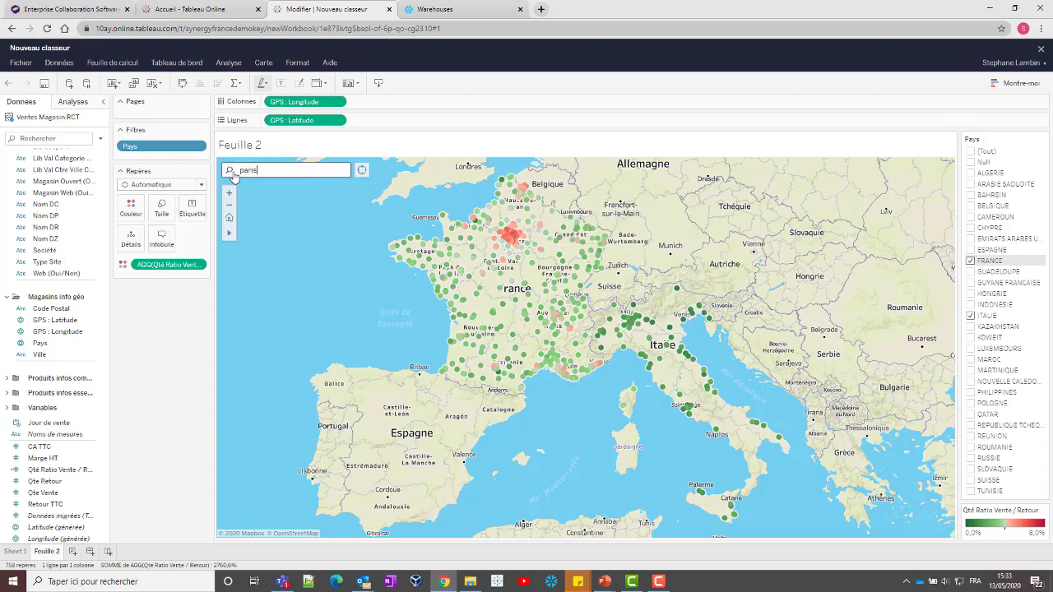
key("Return")
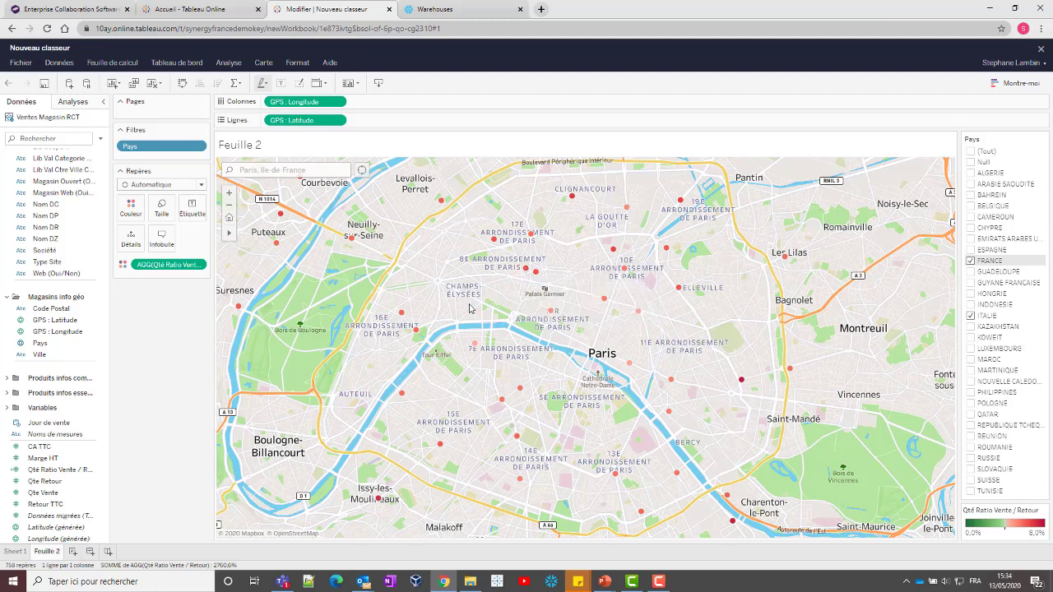
- Create a new worksheet charting Qté Ratio Vente / Retour by year of Jour de vente, with value labels on the line
left_click(72, 551)
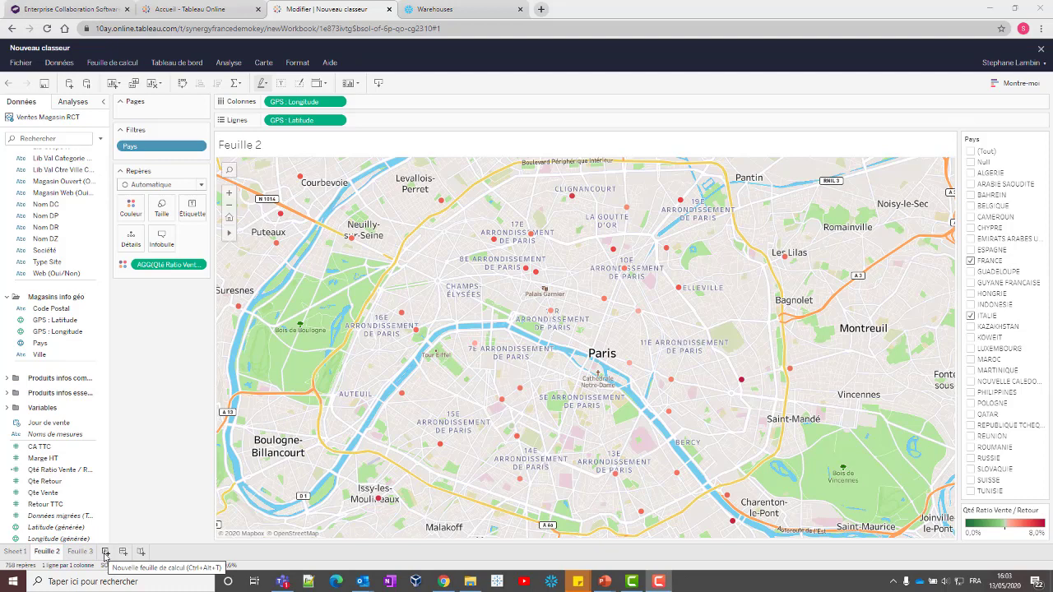
left_click(105, 551)
left_click(86, 471)
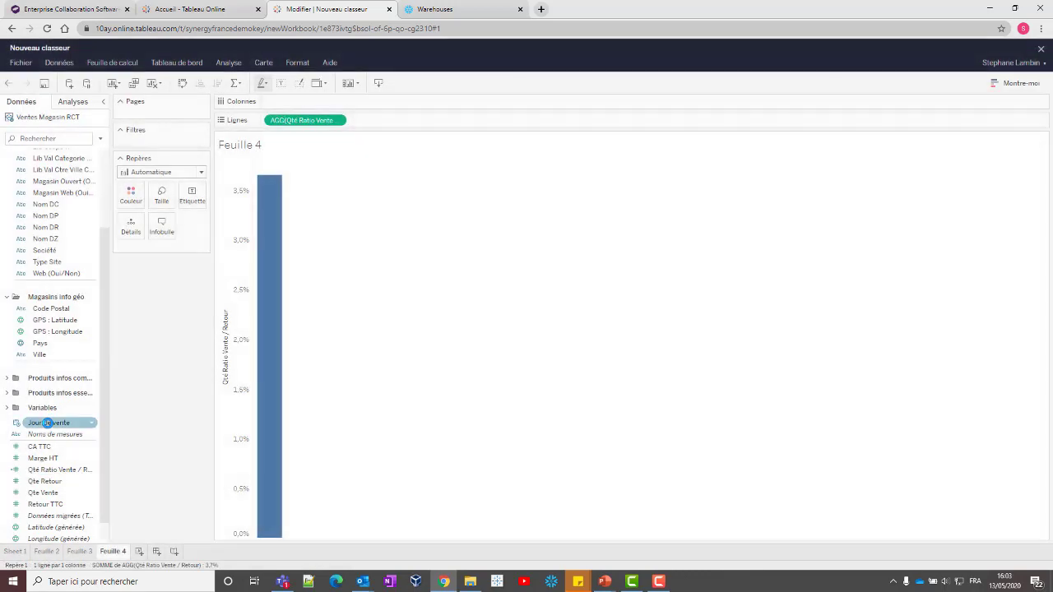
double_click(47, 423)
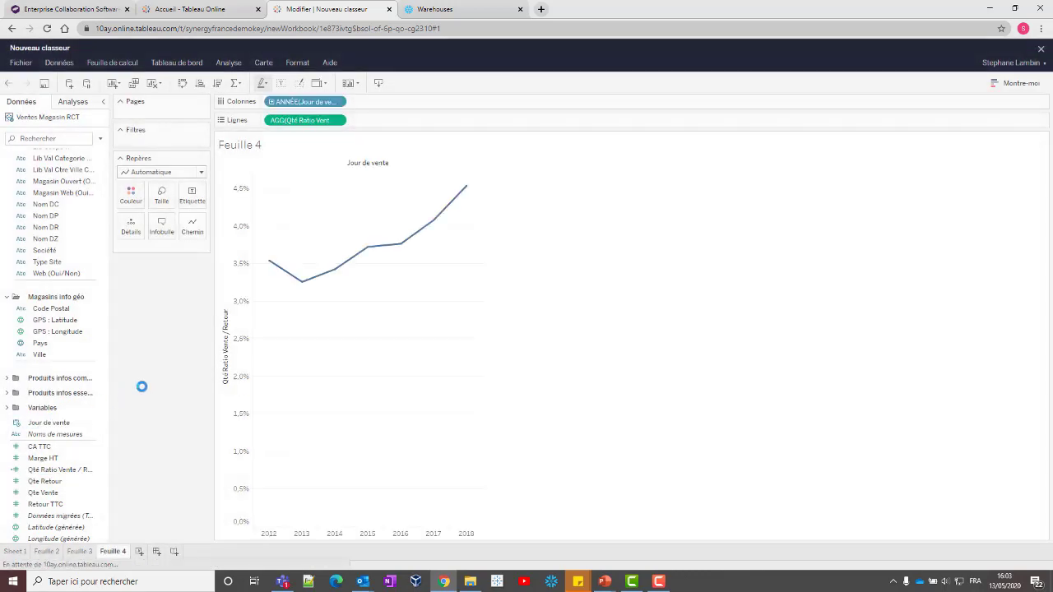
left_click(194, 212)
left_click(195, 217)
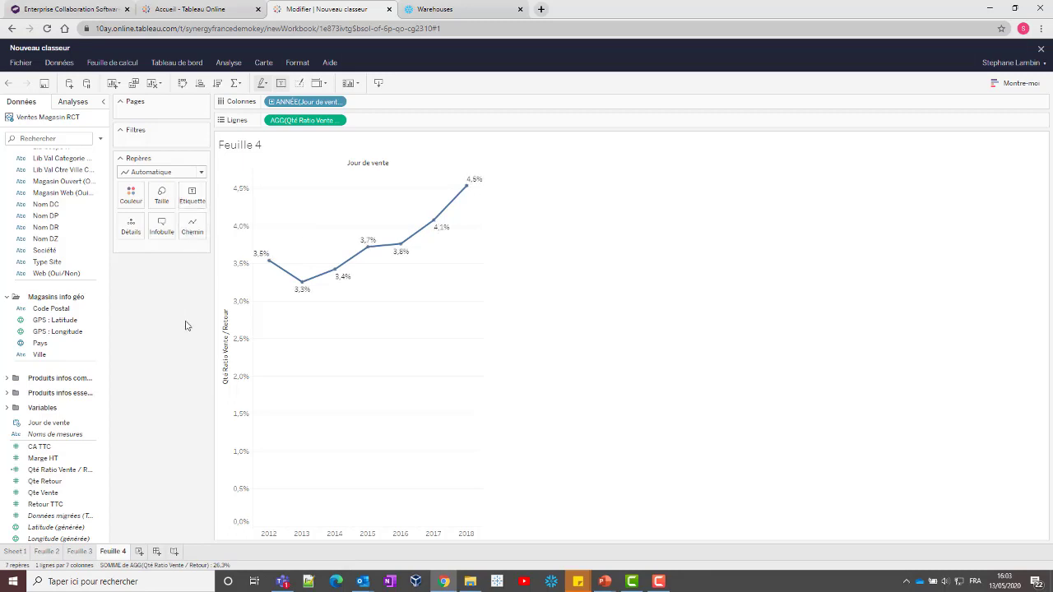